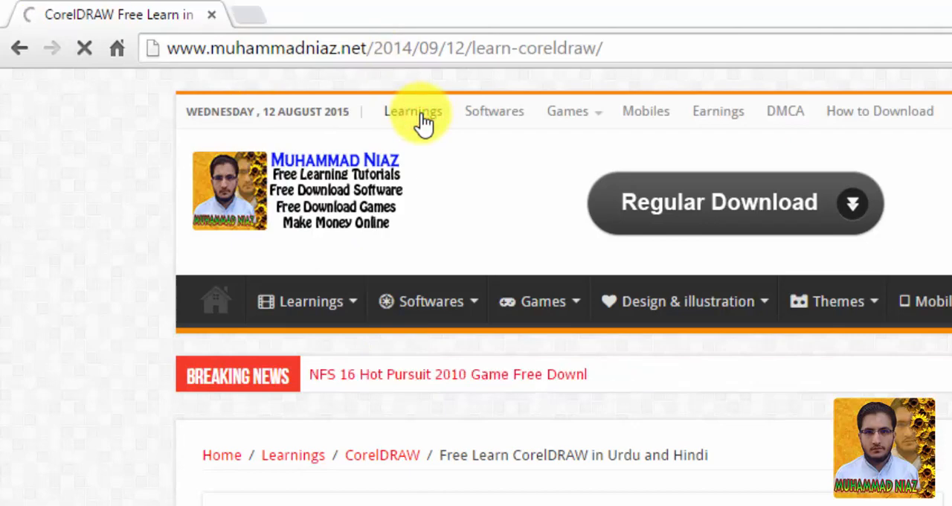
pyautogui.scroll(-5, 401, 480)
pyautogui.scroll(-3, 401, 480)
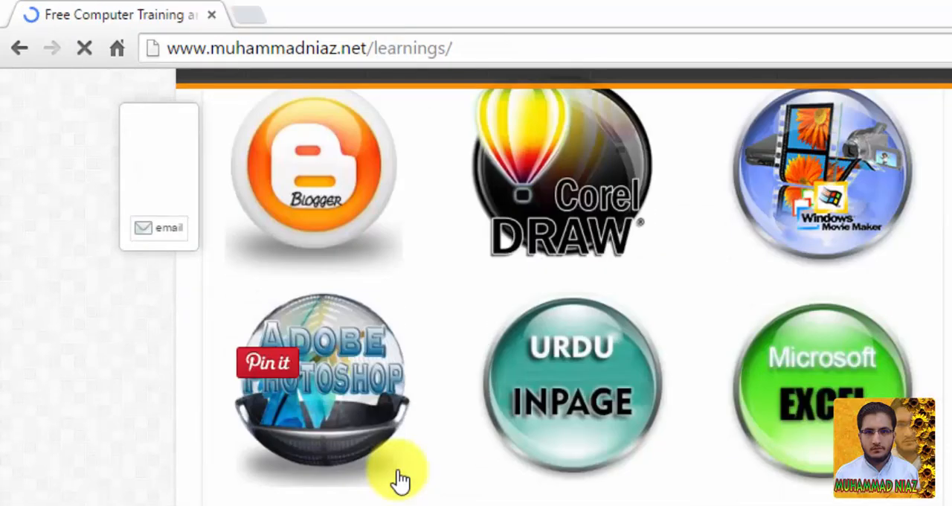
pyautogui.scroll(3, 472, 298)
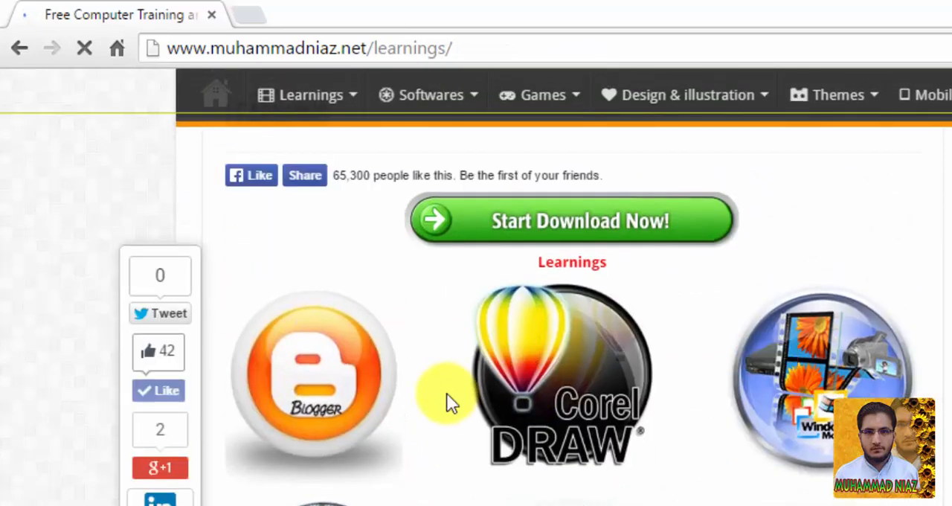
pyautogui.scroll(-2, 379, 270)
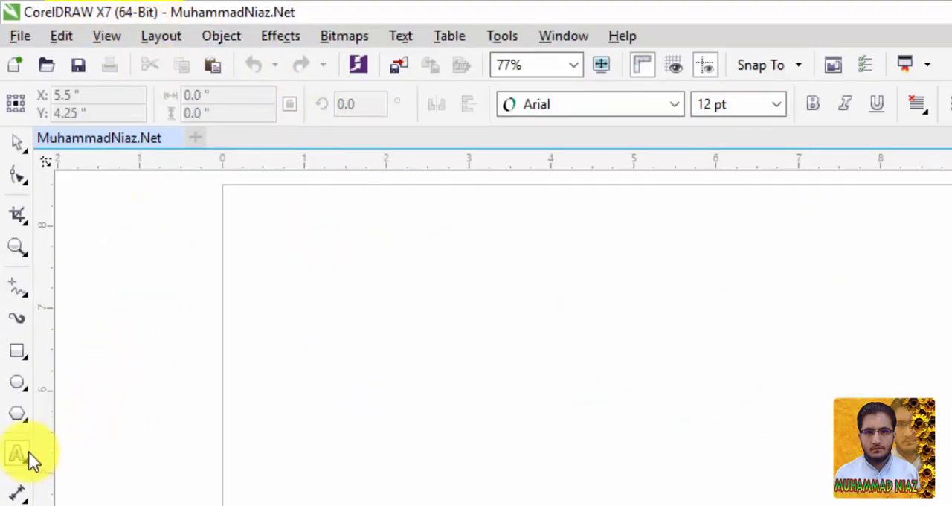
# Step: Draw a rectangle about 5.09 inches wide and 2.34 inches tall on the blank page
pyautogui.click(24, 455)
pyautogui.click(24, 493)
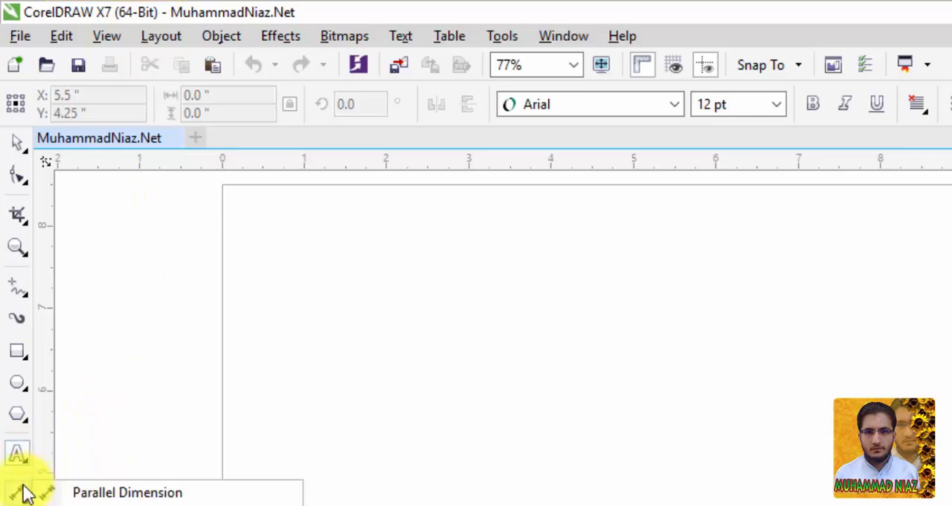
pyautogui.click(171, 493)
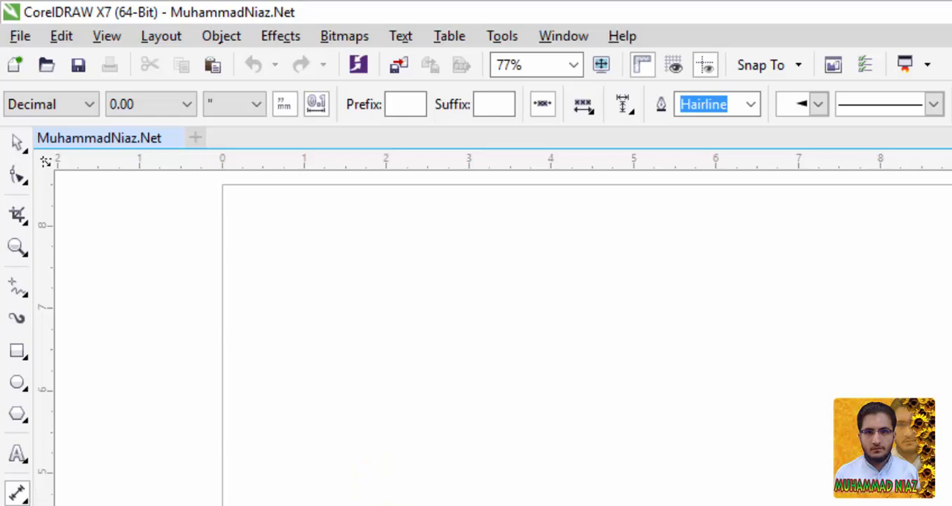
pyautogui.hscroll(2, 503, 338)
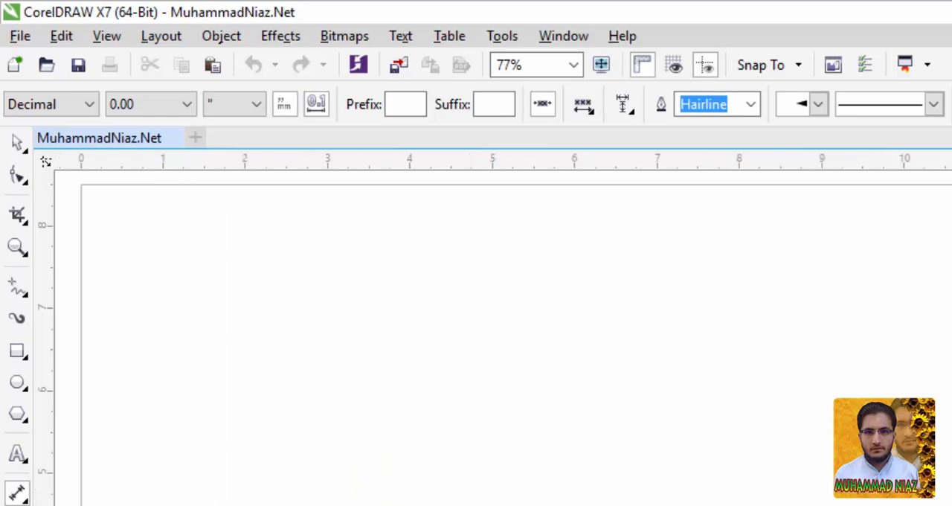
pyautogui.click(17, 352)
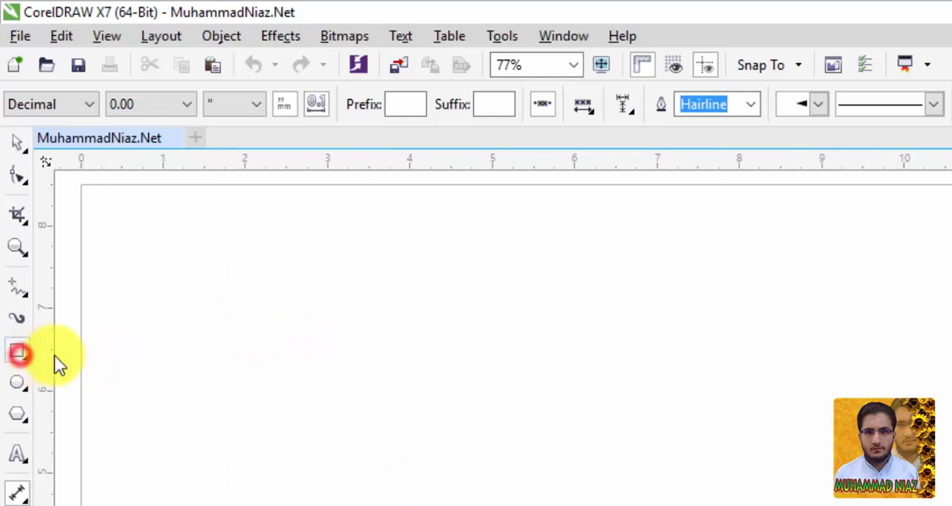
pyautogui.moveTo(234, 308); pyautogui.dragTo(653, 499)
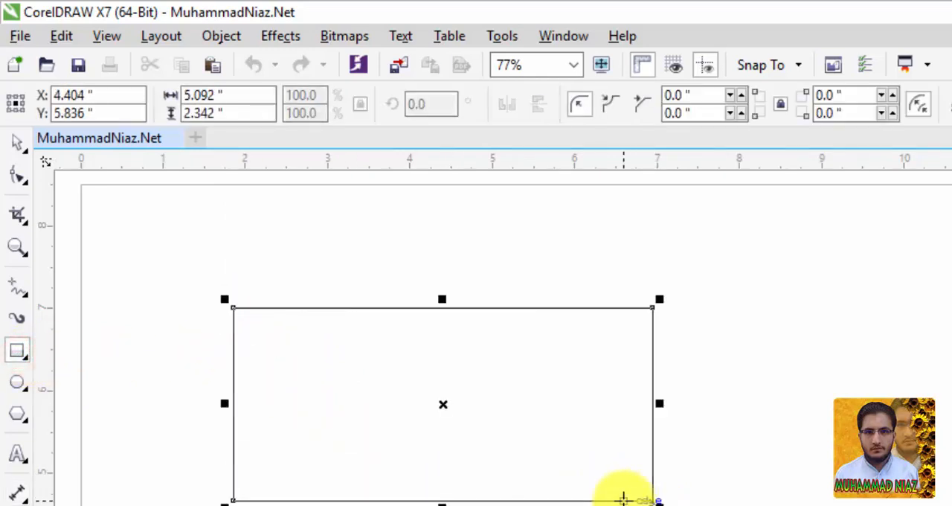
pyautogui.click(18, 491)
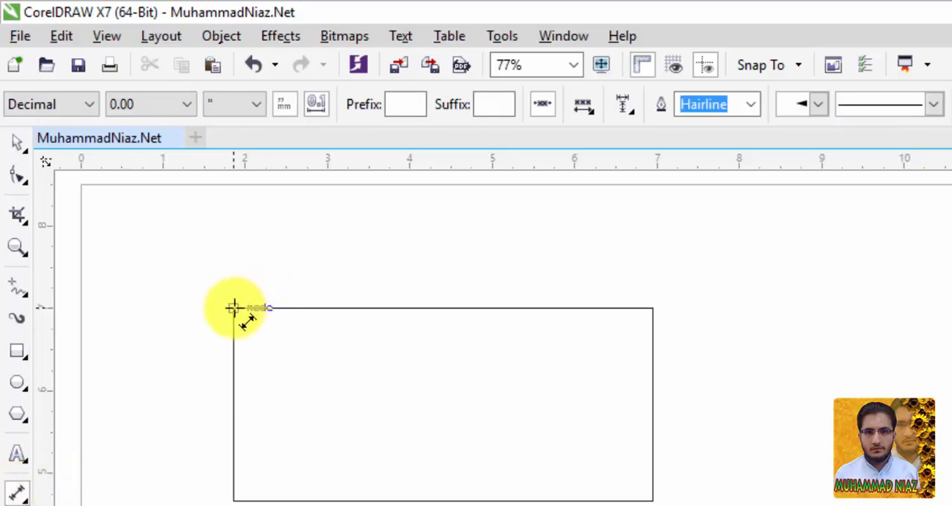
pyautogui.moveTo(233, 307); pyautogui.dragTo(654, 307)
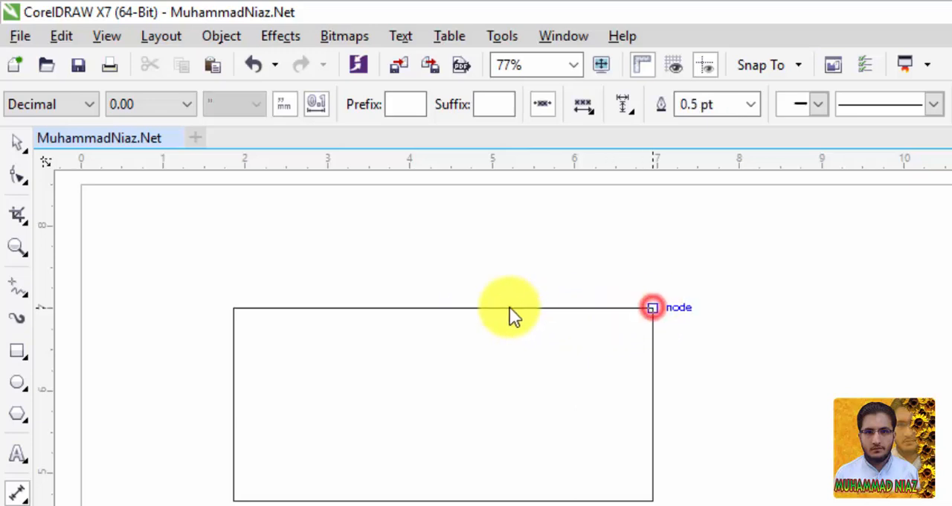
pyautogui.click(428, 308)
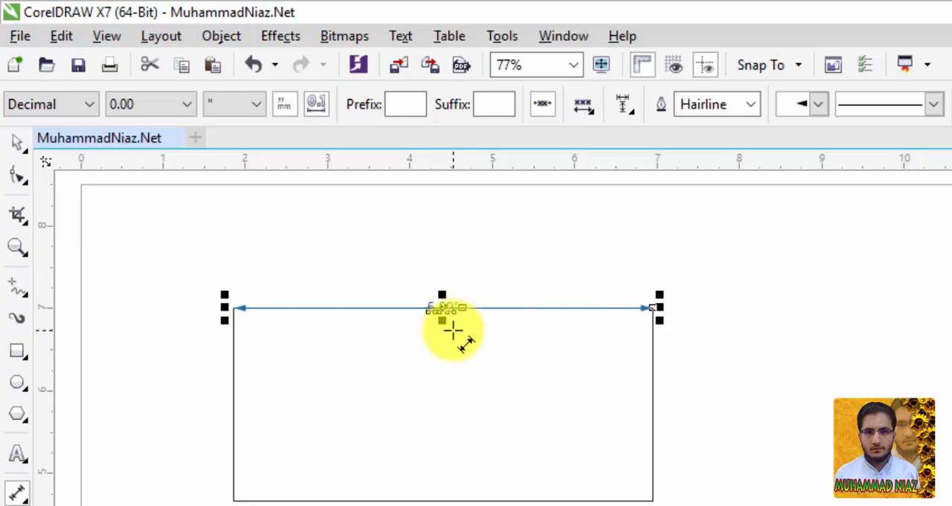
pyautogui.hotkey('ctrl', 'z')
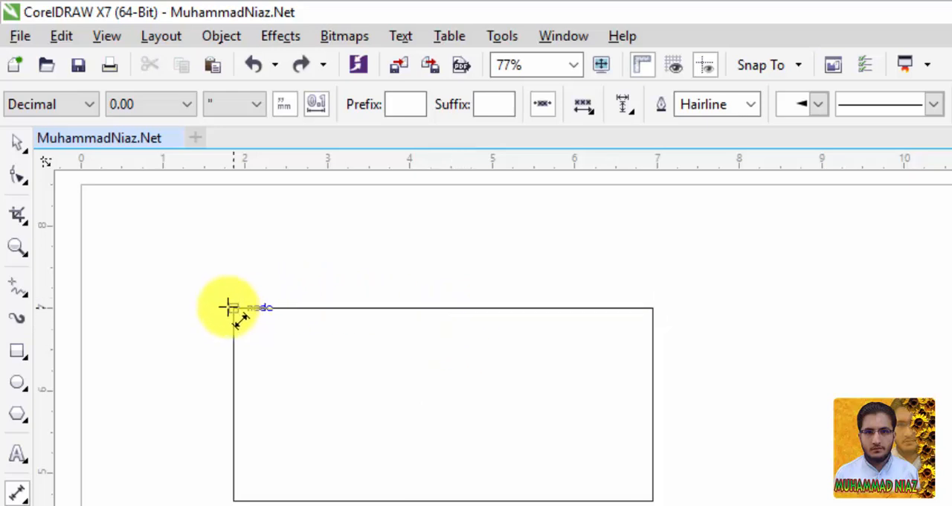
# Step: Add a parallel dimension across the rectangle's top edge, placing the dimension line about 0.5 inch above it
pyautogui.moveTo(233, 307); pyautogui.dragTo(652, 282)
pyautogui.click(654, 308)
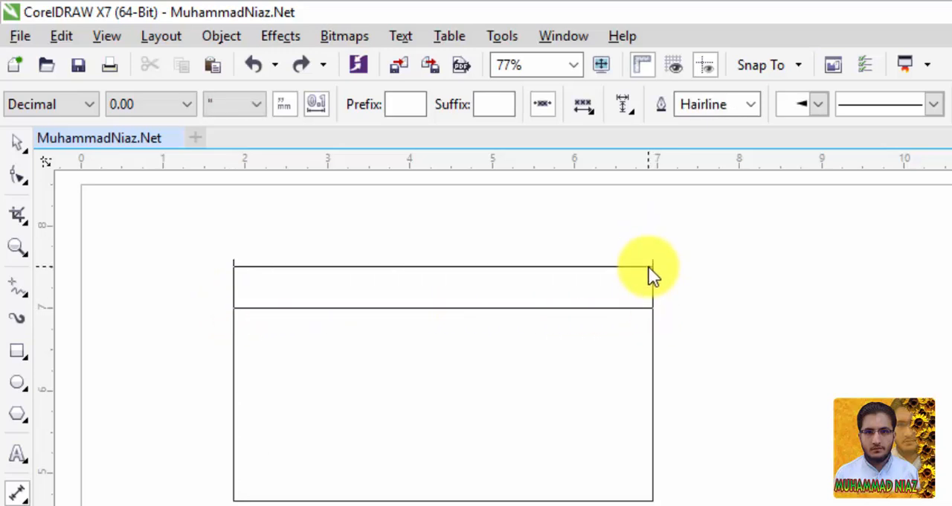
pyautogui.click(649, 266)
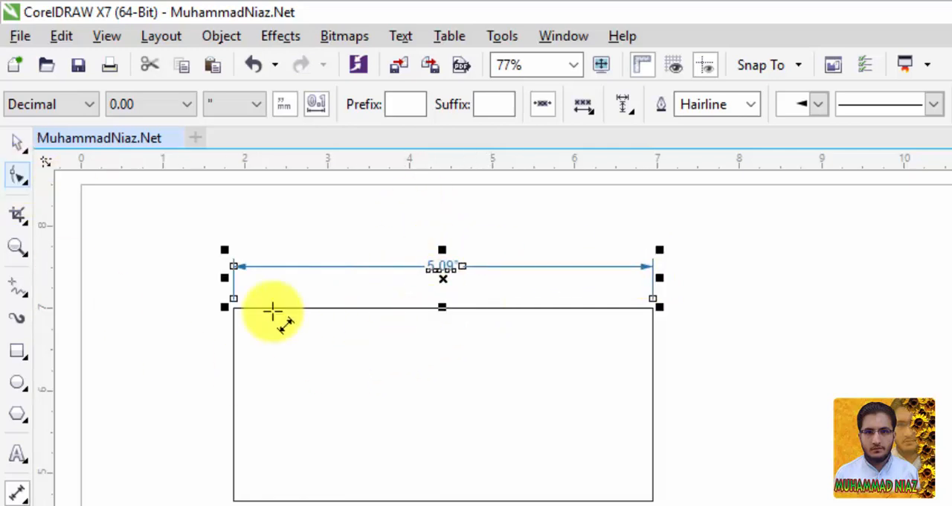
pyautogui.click(457, 385)
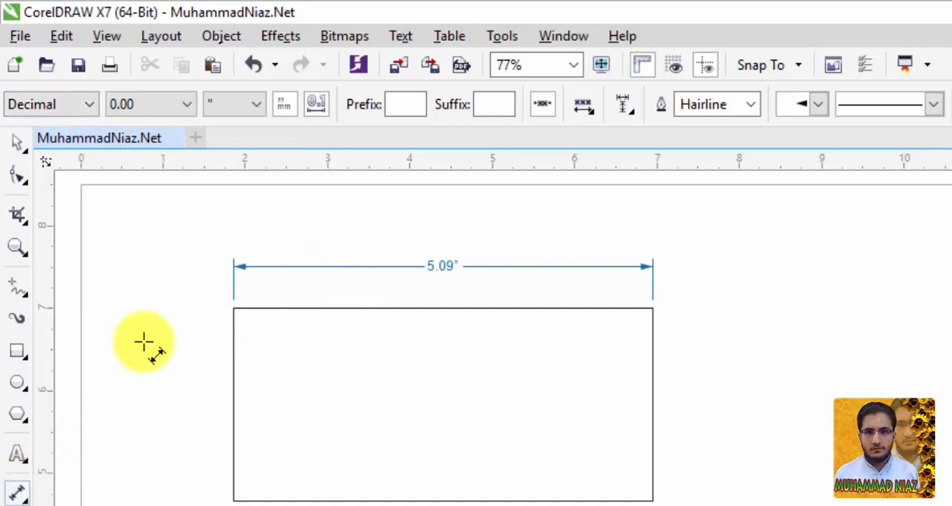
# Step: Try the Fractional, U.S. Engineering and U.S. Architectural styles on the width dimension and return it to Decimal
pyautogui.click(18, 145)
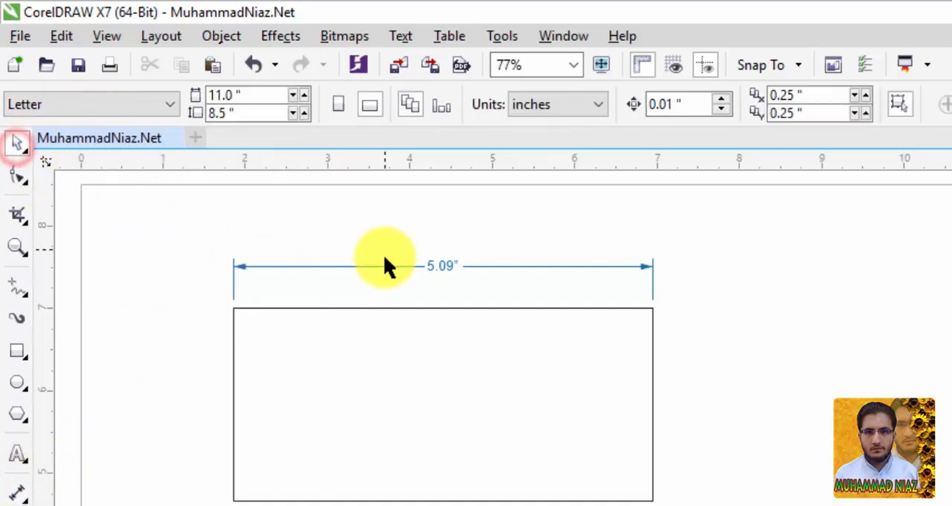
pyautogui.click(382, 267)
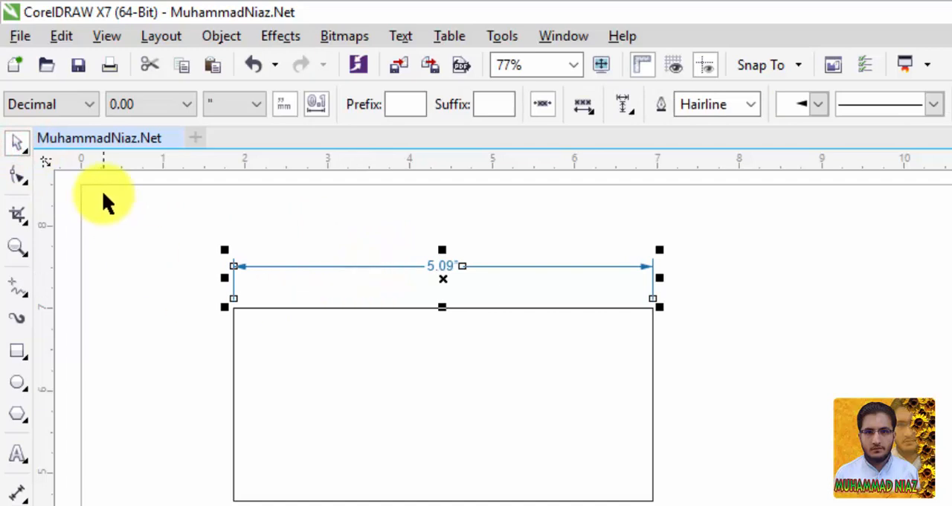
pyautogui.click(90, 104)
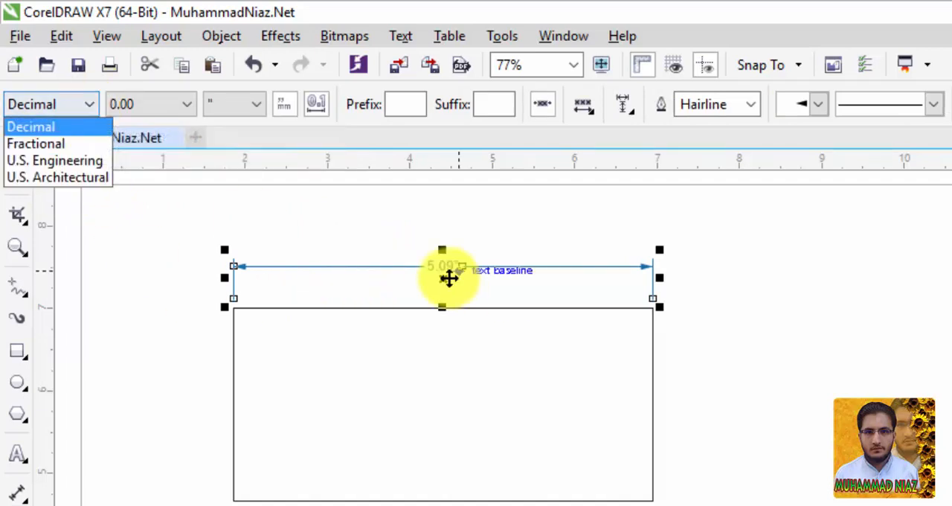
pyautogui.click(77, 142)
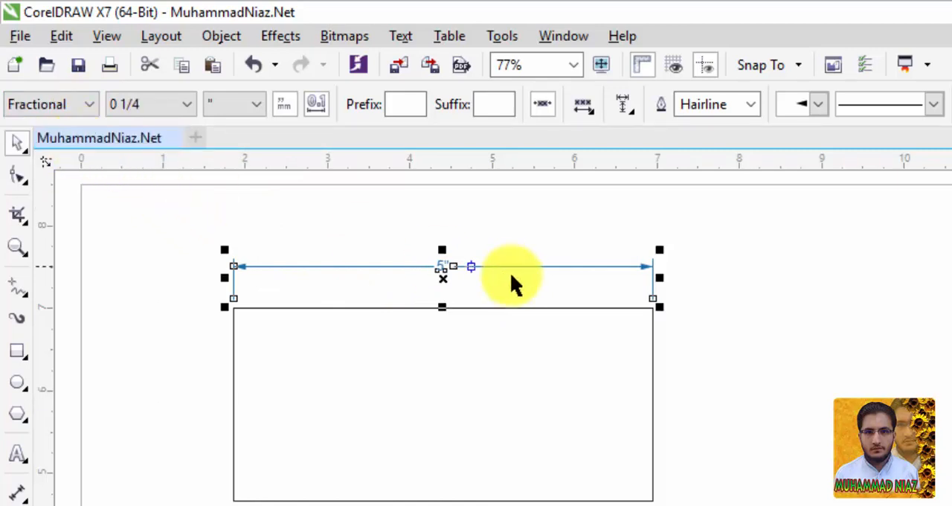
pyautogui.click(90, 104)
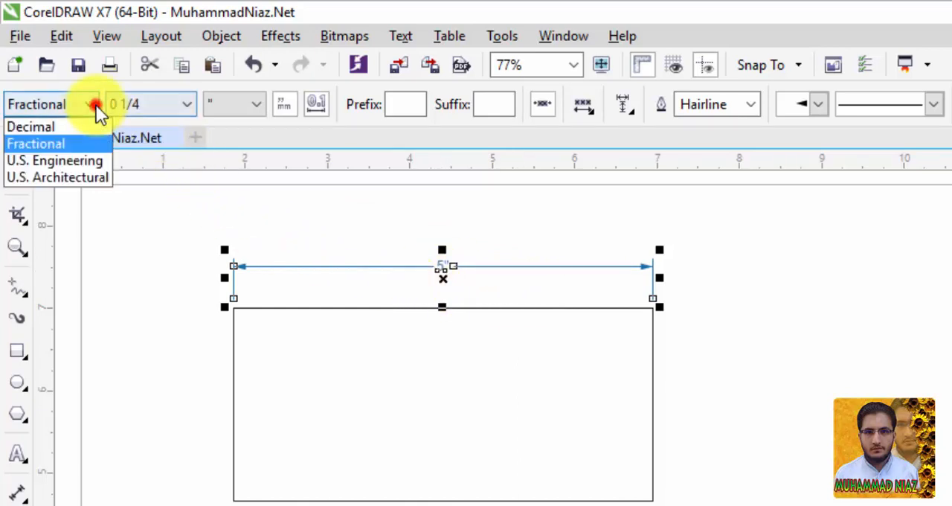
pyautogui.click(87, 158)
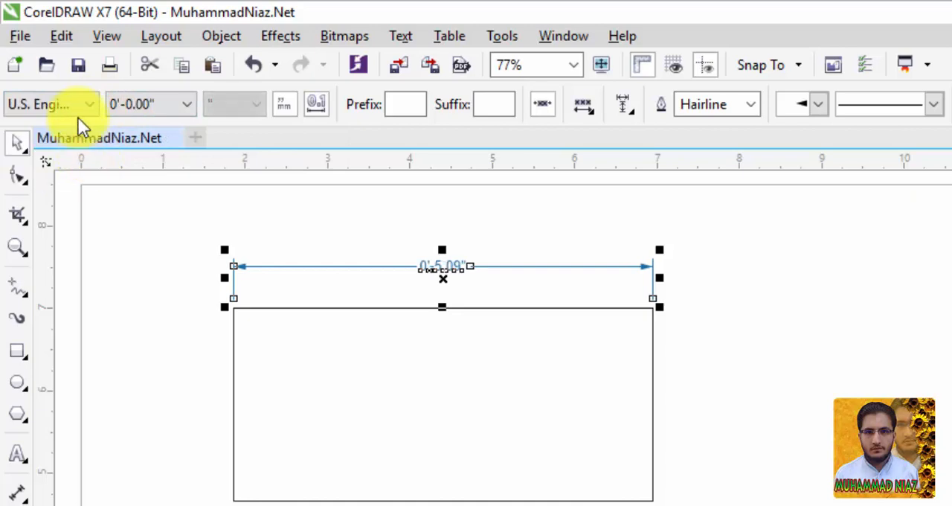
pyautogui.click(89, 104)
pyautogui.click(88, 177)
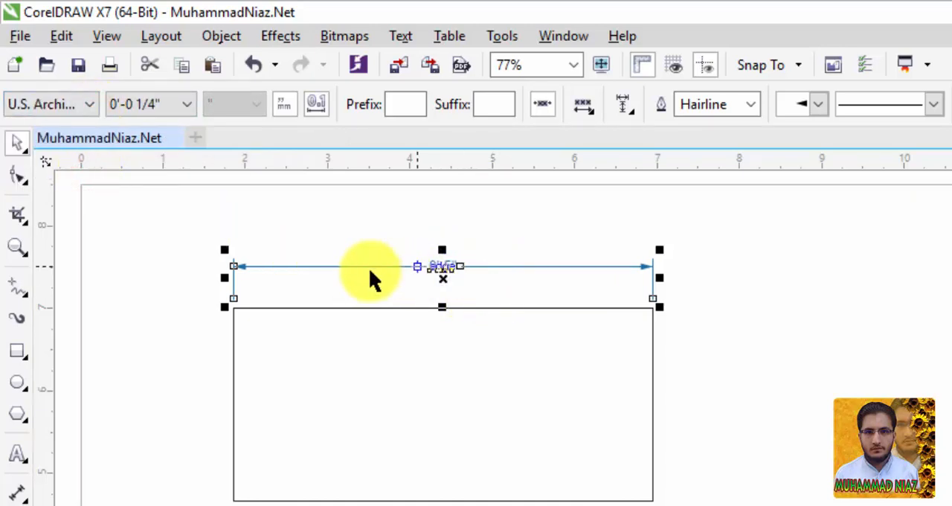
pyautogui.click(68, 106)
pyautogui.click(71, 125)
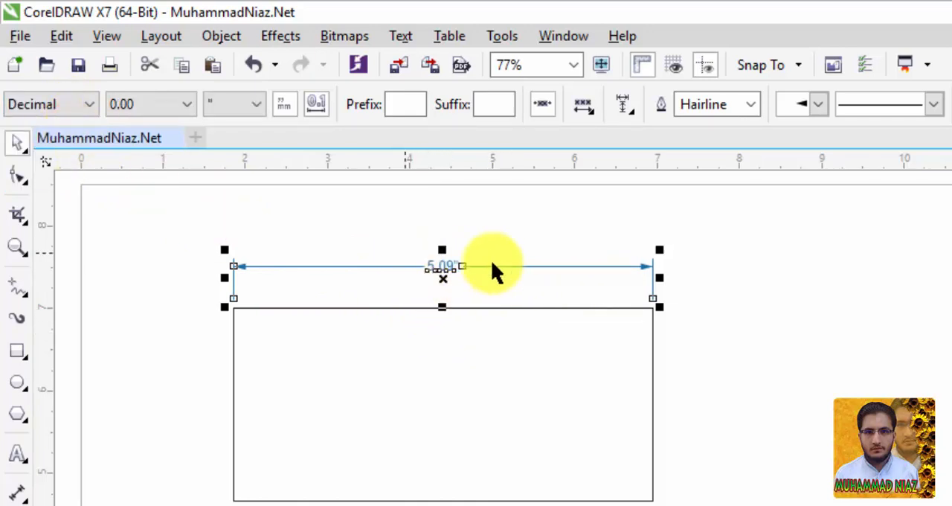
# Step: Try a precision of 0.0 and a precision of 0 on the rectangle's width dimension
pyautogui.click(186, 104)
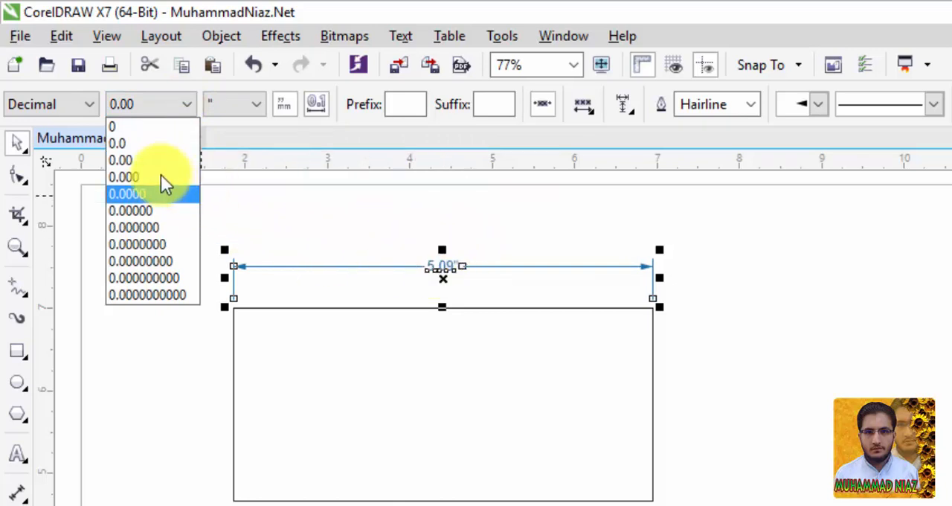
pyautogui.click(136, 144)
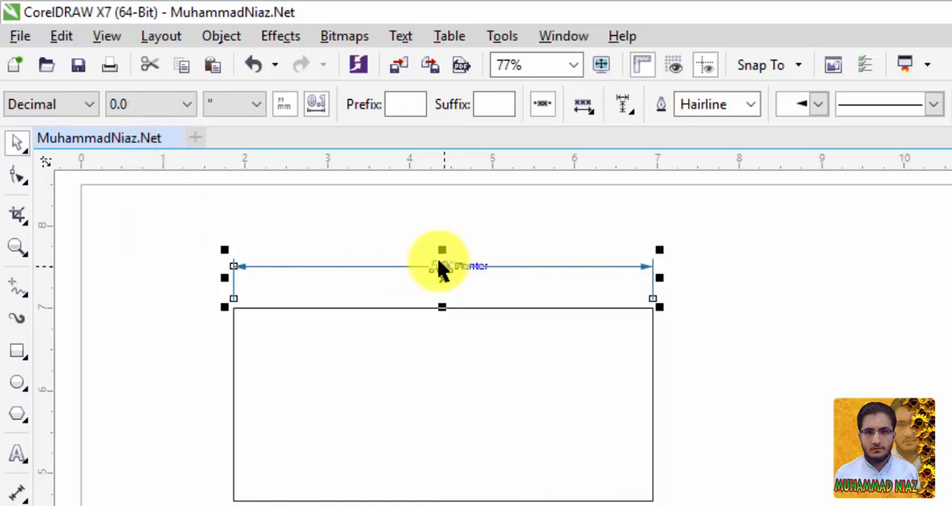
pyautogui.click(178, 113)
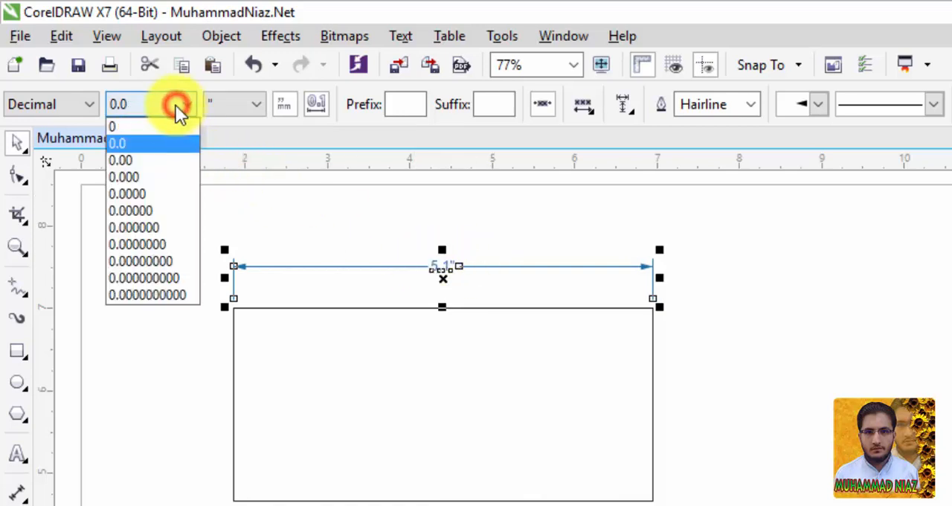
pyautogui.click(145, 130)
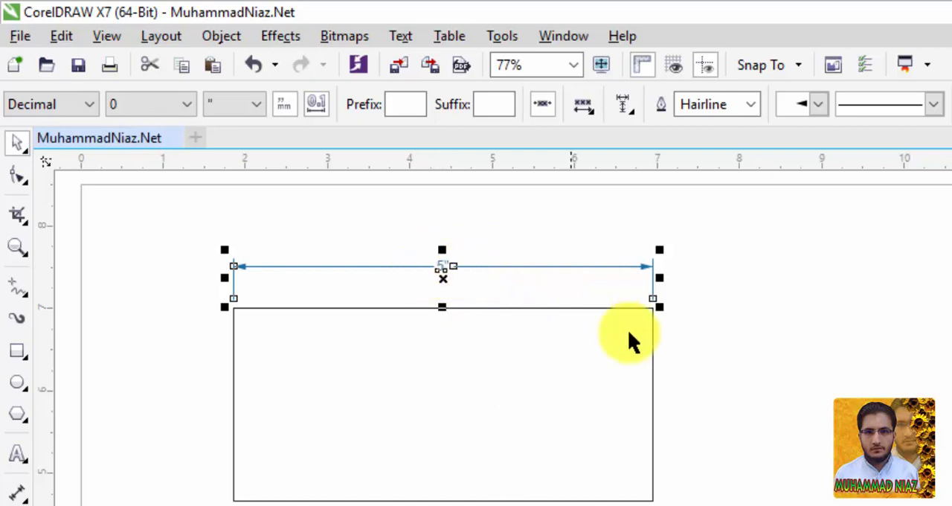
# Step: Enlarge the width dimension's text to 24 pt
pyautogui.click(753, 367)
pyautogui.click(441, 267)
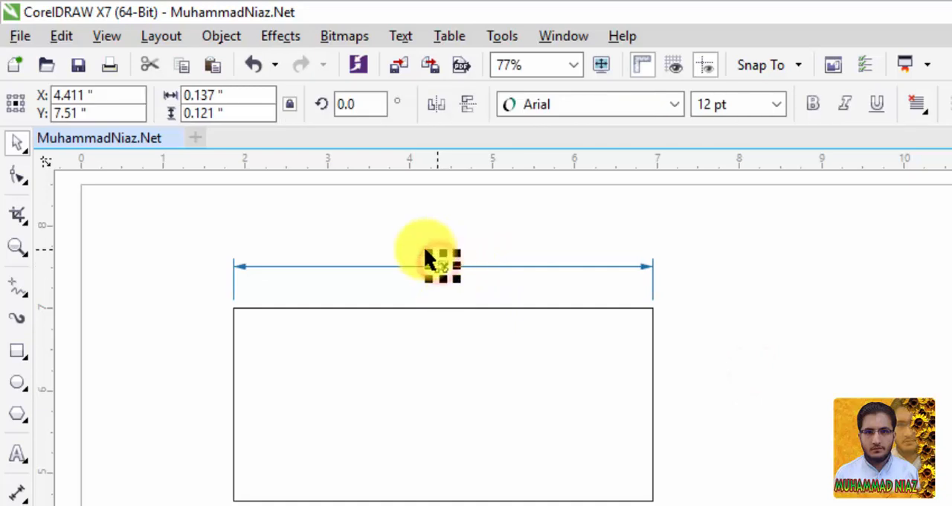
pyautogui.click(785, 102)
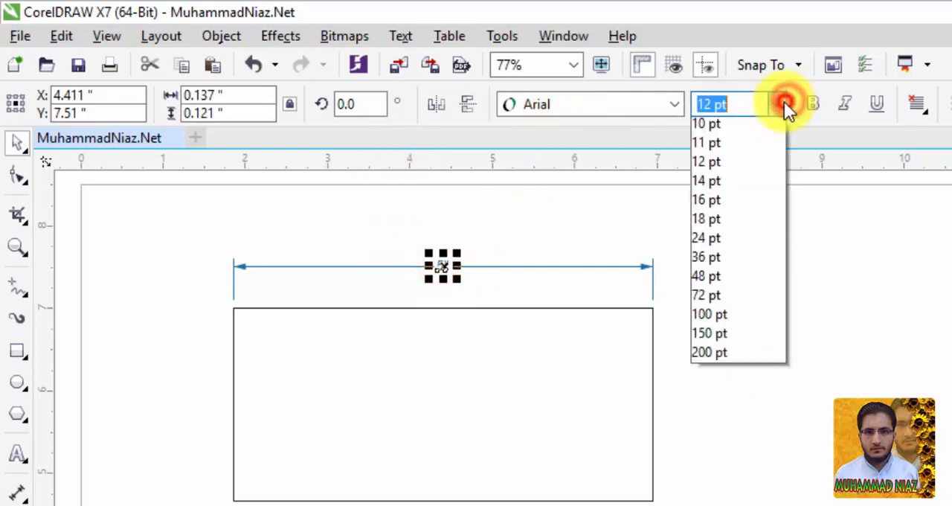
pyautogui.click(731, 317)
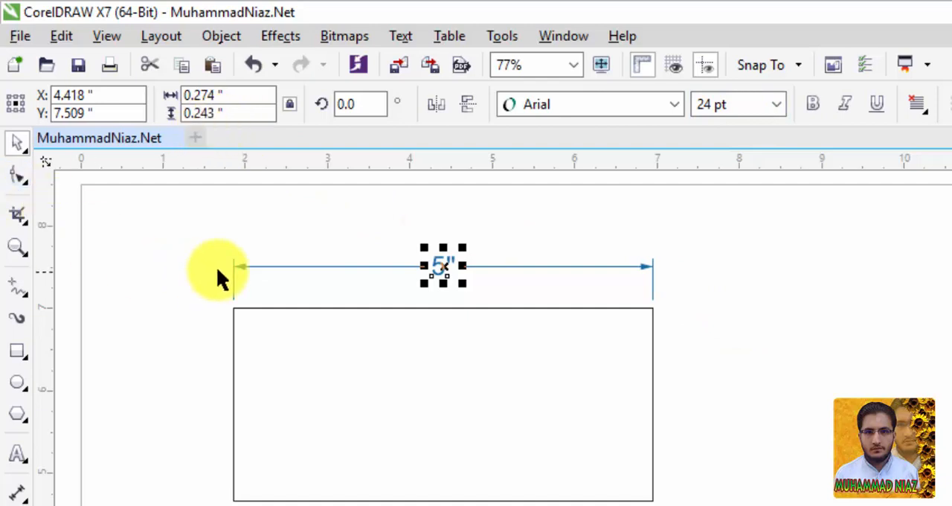
# Step: Set the width dimension's precision to 0.00 and its units to mm
pyautogui.click(262, 268)
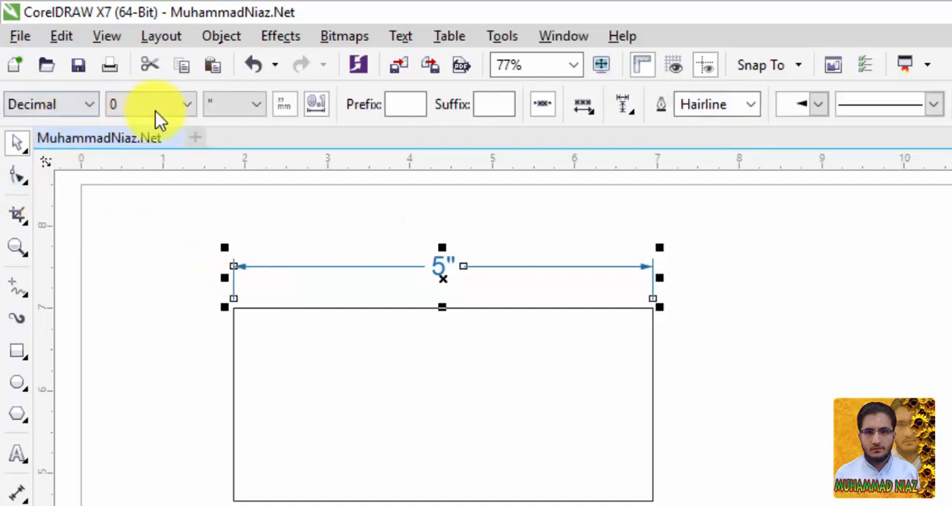
pyautogui.click(186, 108)
pyautogui.click(170, 162)
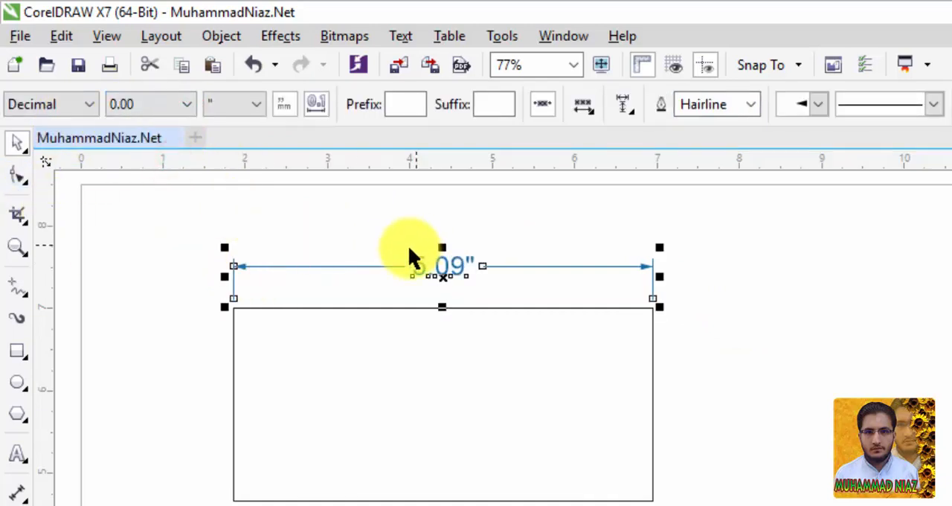
pyautogui.moveTo(442, 266); pyautogui.dragTo(443, 266)
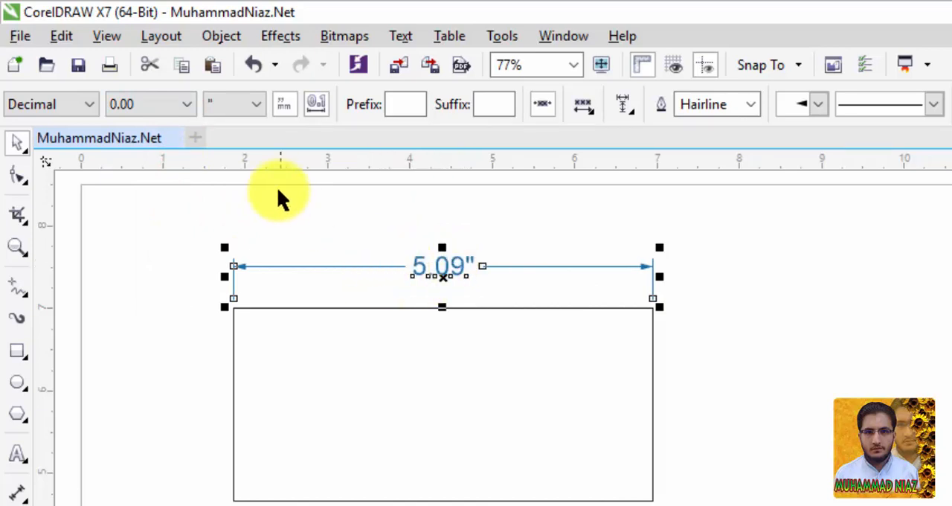
pyautogui.click(253, 107)
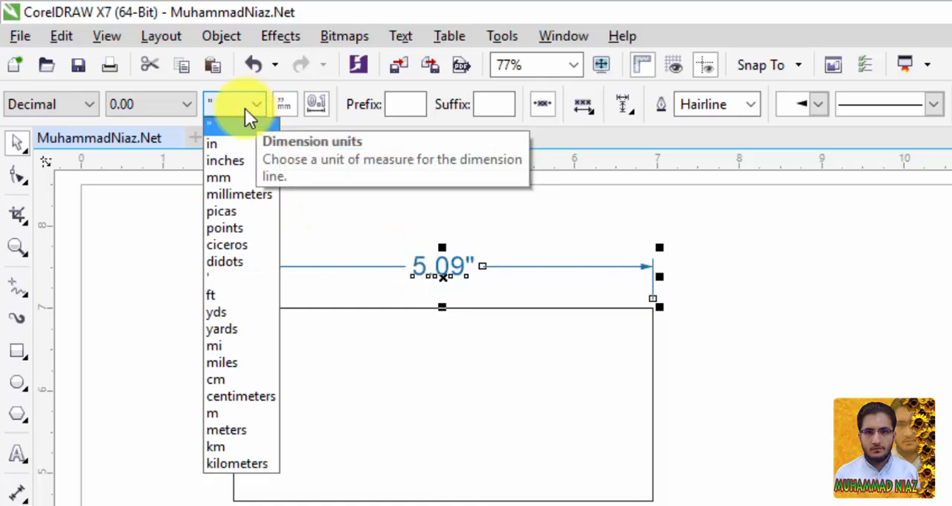
pyautogui.click(238, 181)
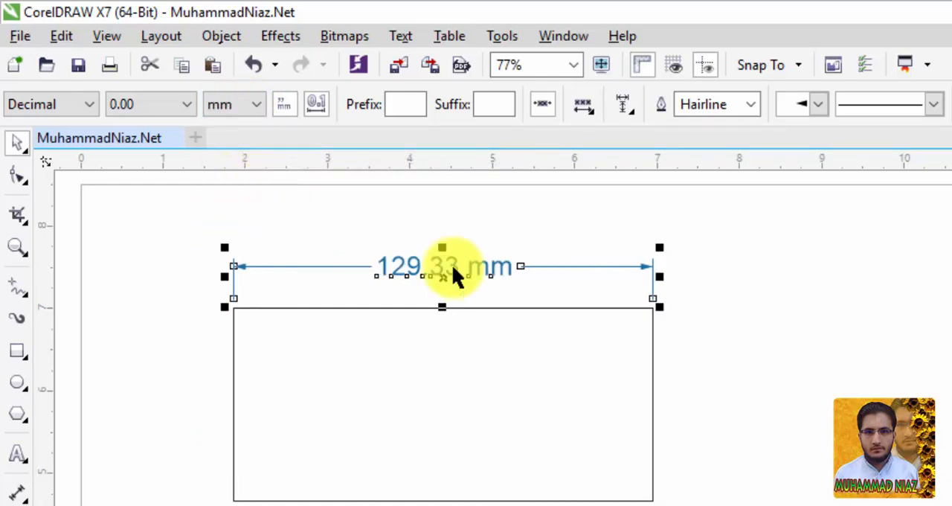
# Step: Try inches and in as the width dimension's units and settle on the inch mark (")
pyautogui.click(256, 105)
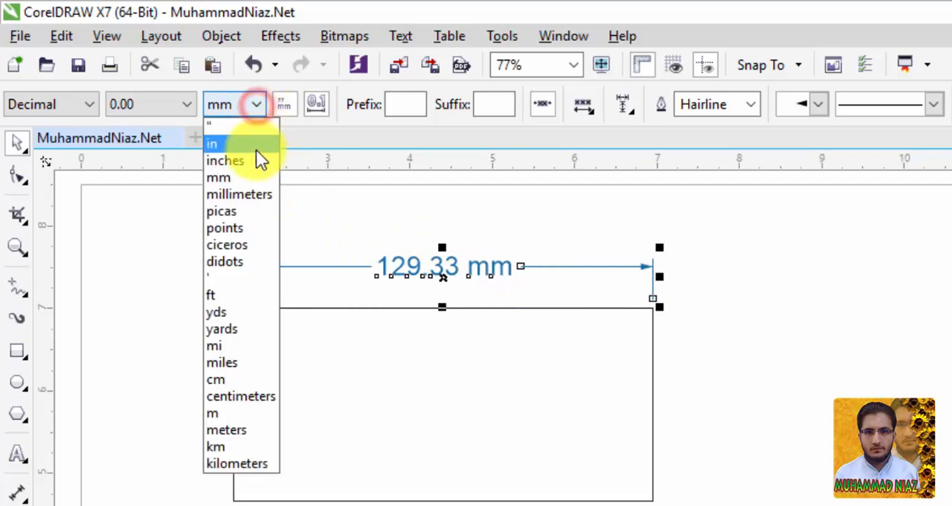
pyautogui.click(256, 158)
pyautogui.click(256, 105)
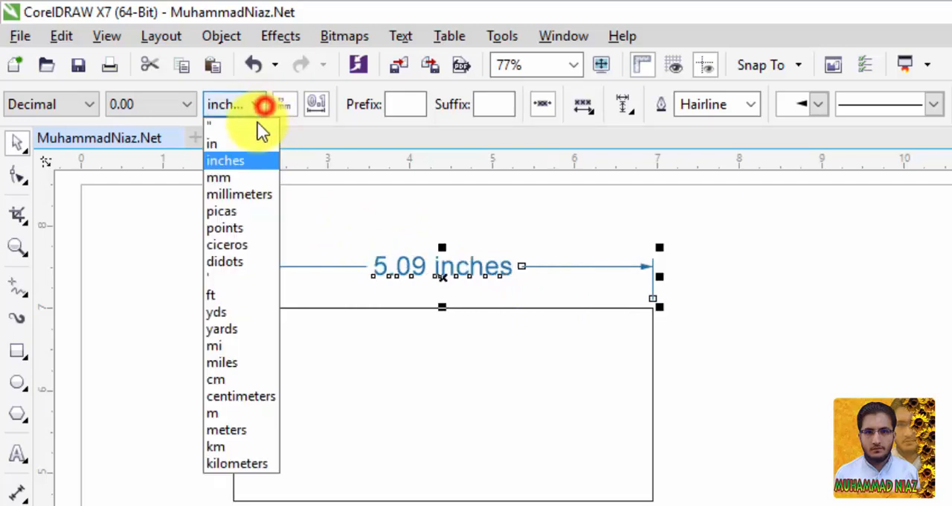
pyautogui.click(247, 143)
pyautogui.click(255, 109)
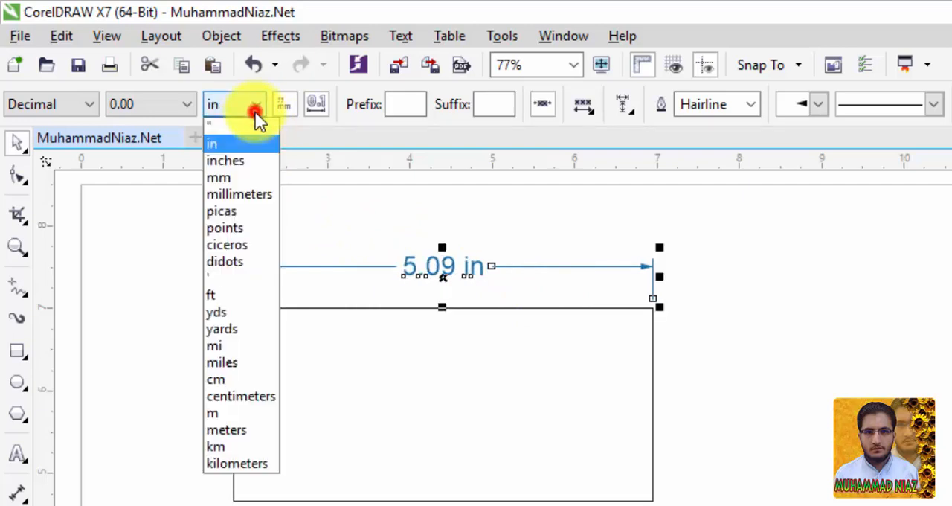
pyautogui.click(220, 128)
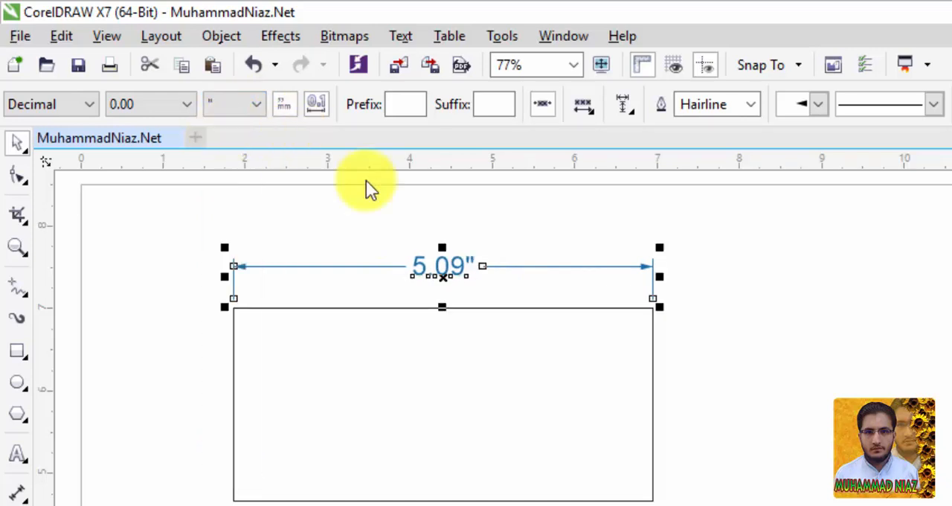
# Step: Switch the width dimension's unit display off and back on, and do the same with its leading zero
pyautogui.click(288, 104)
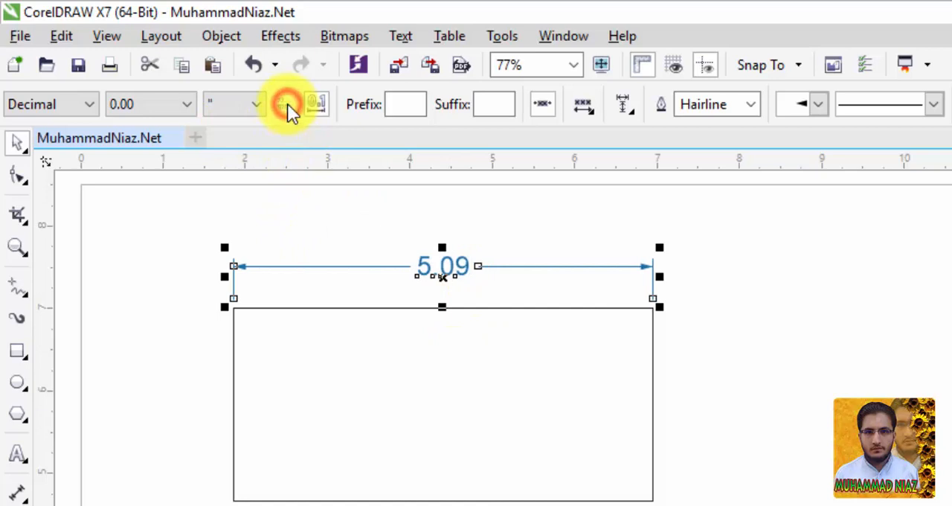
pyautogui.click(287, 104)
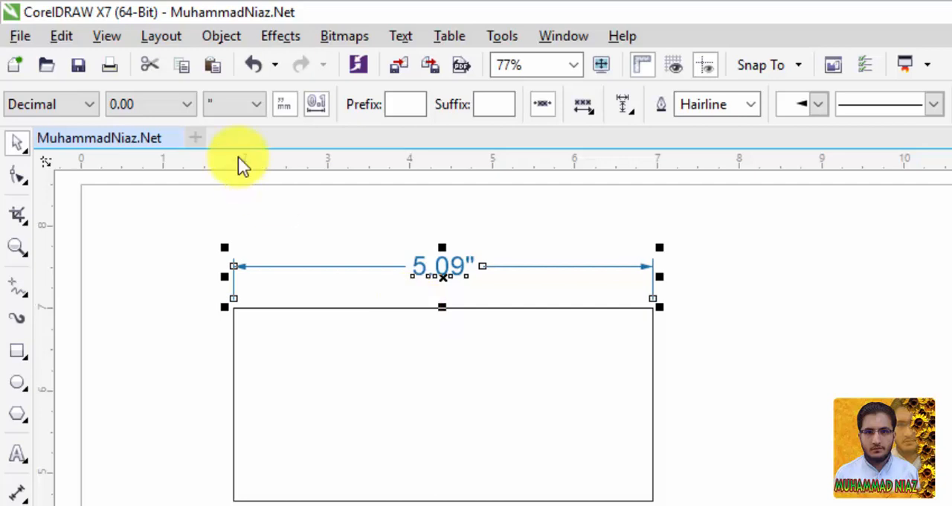
pyautogui.click(317, 110)
pyautogui.click(315, 105)
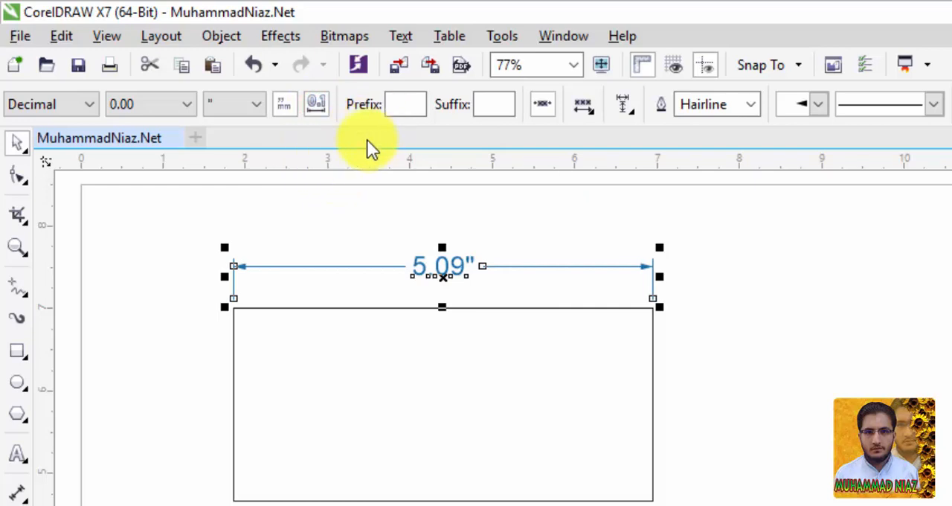
# Step: Try the prefix k on the width dimension and clear it again
pyautogui.click(401, 104)
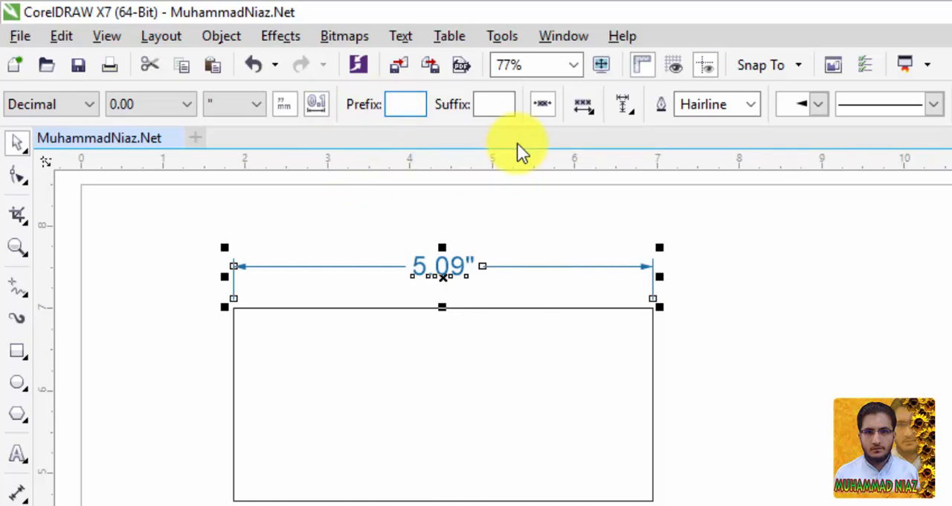
pyautogui.write('k')
pyautogui.press('Return')
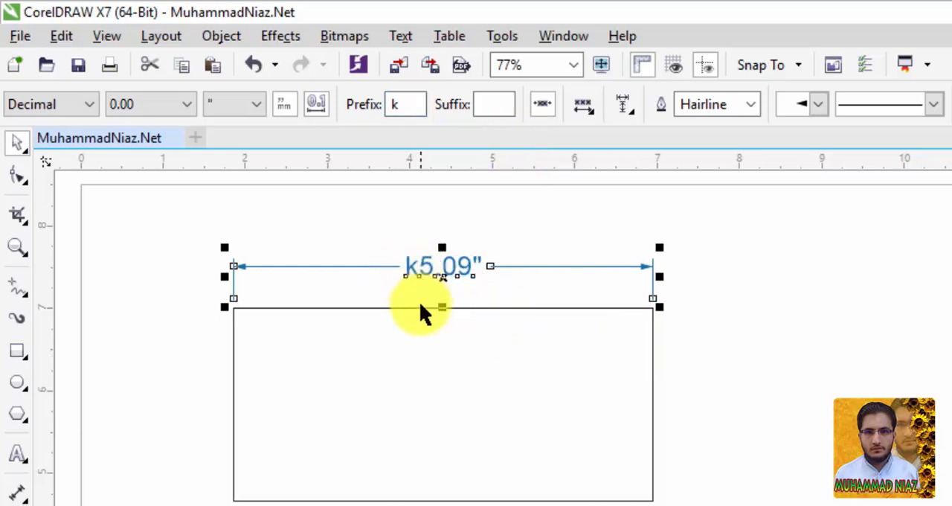
pyautogui.click(398, 104)
pyautogui.doubleClick(399, 104)
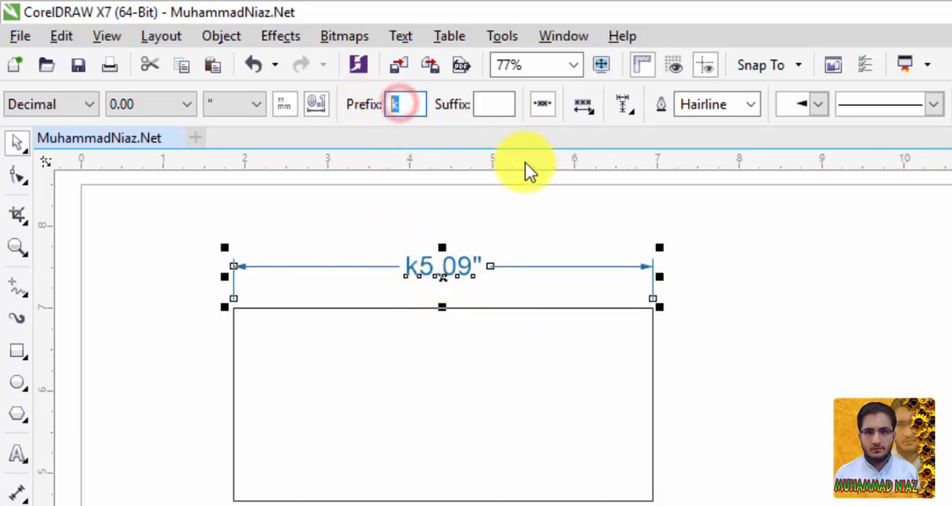
pyautogui.press('BackSpace')
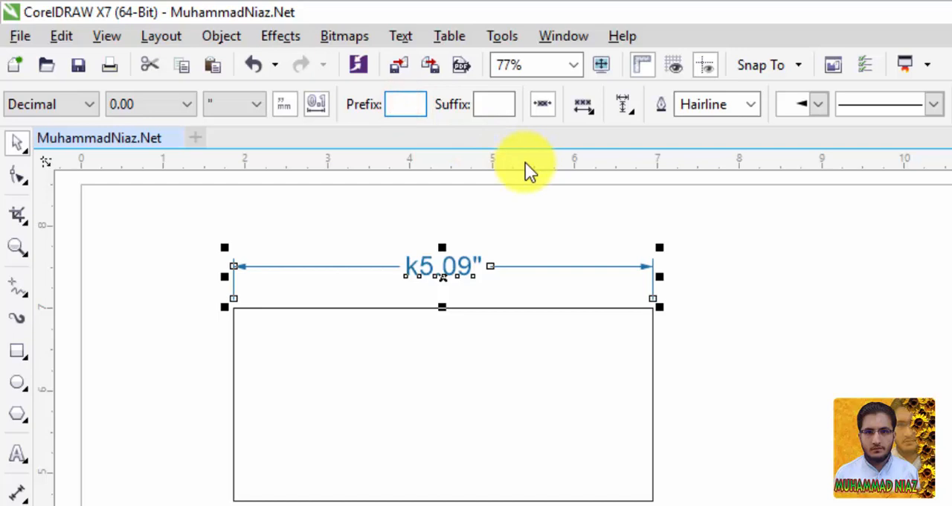
# Step: Try the suffix mm on the width dimension and clear it again
pyautogui.click(489, 104)
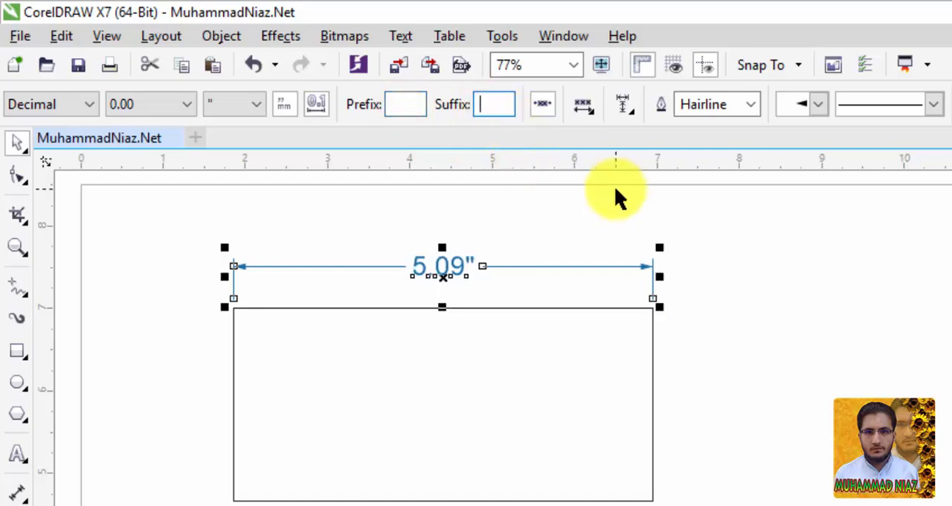
pyautogui.write('mm')
pyautogui.press('Return')
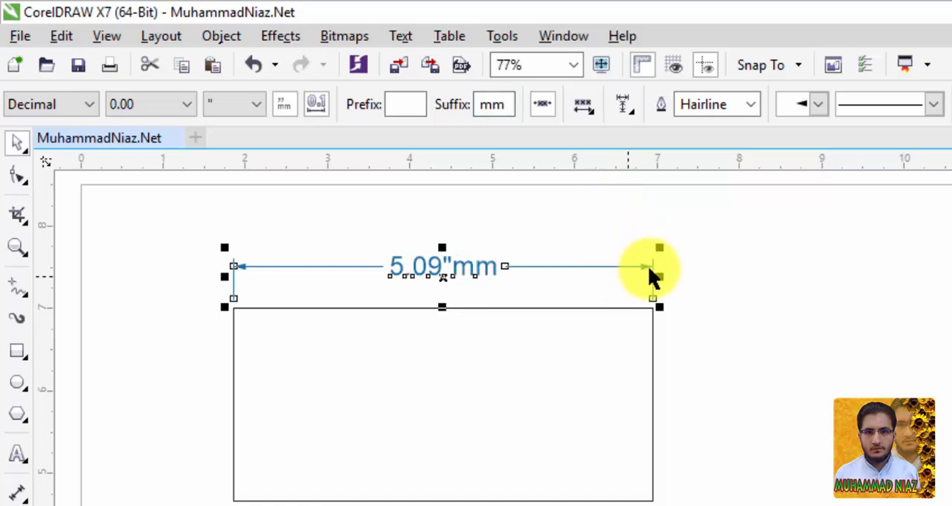
pyautogui.click(492, 104)
pyautogui.doubleClick(492, 104)
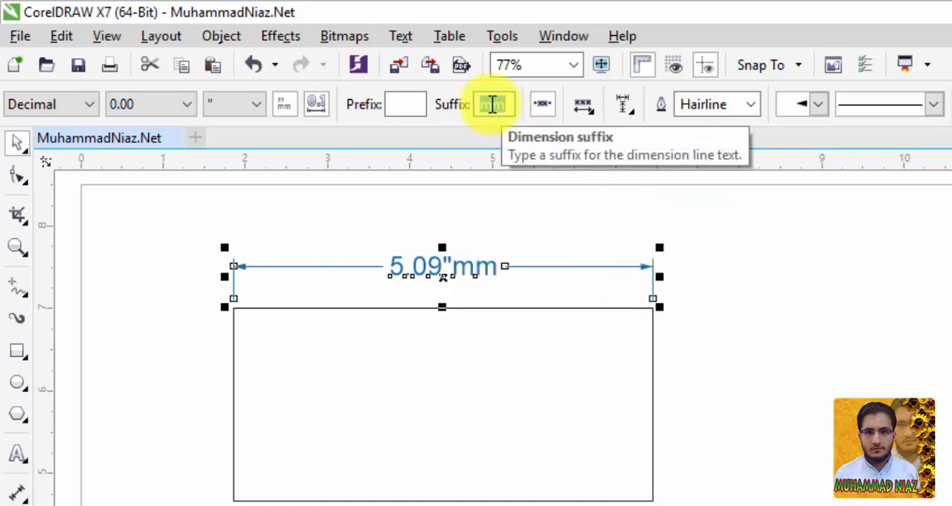
pyautogui.press('BackSpace')
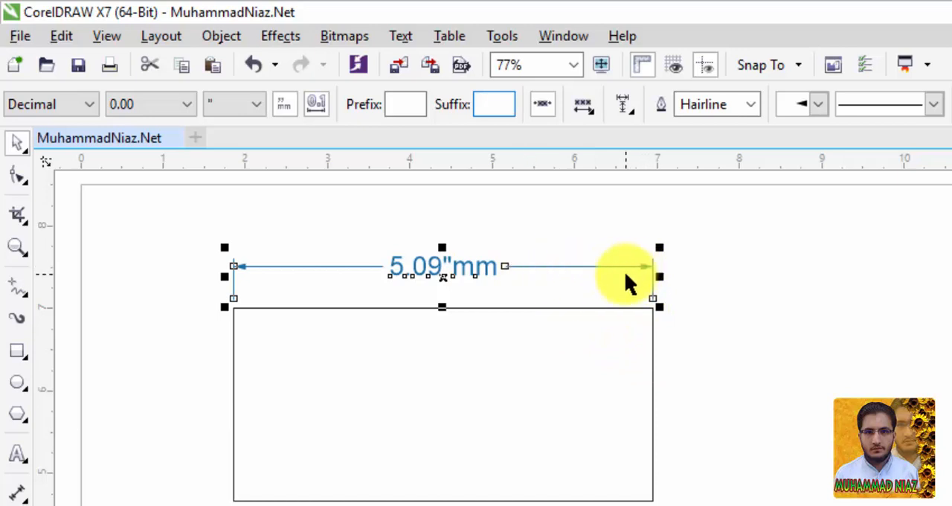
# Step: Stretch the rectangle from its right side to a width of about 6.63 inches
pyautogui.press('space')
pyautogui.click(650, 377)
pyautogui.moveTo(660, 402); pyautogui.dragTo(787, 402)
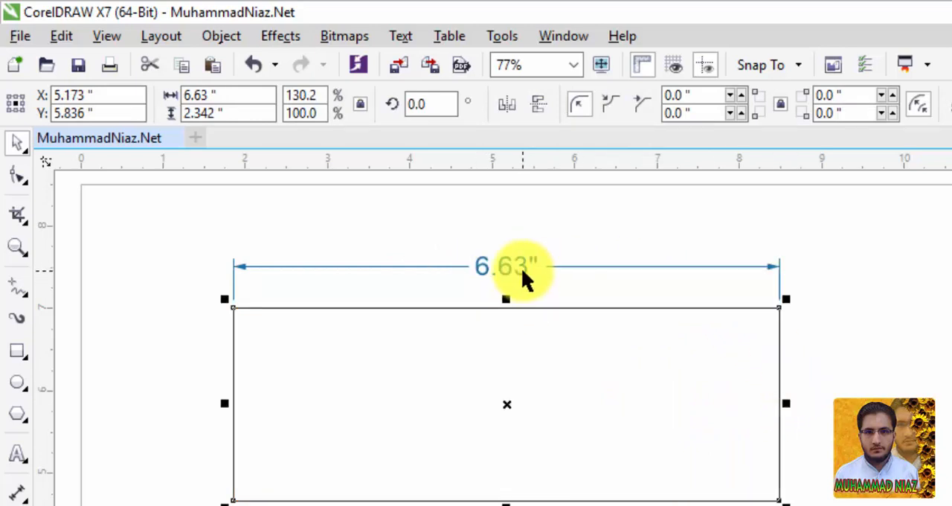
# Step: Try the width dimension's text above and through the dimension line, and settle on Text Below Dimension Line
pyautogui.click(610, 268)
pyautogui.click(620, 266)
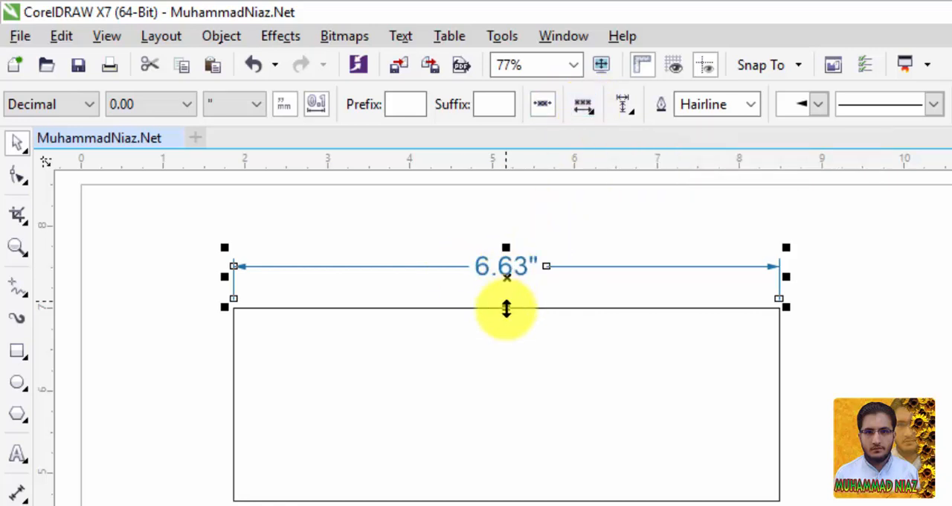
pyautogui.click(597, 115)
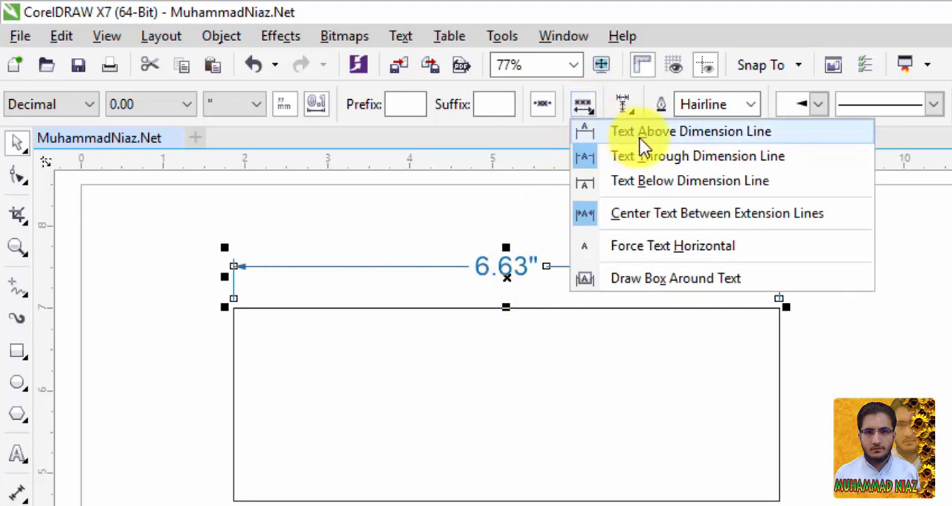
pyautogui.click(640, 137)
pyautogui.click(584, 111)
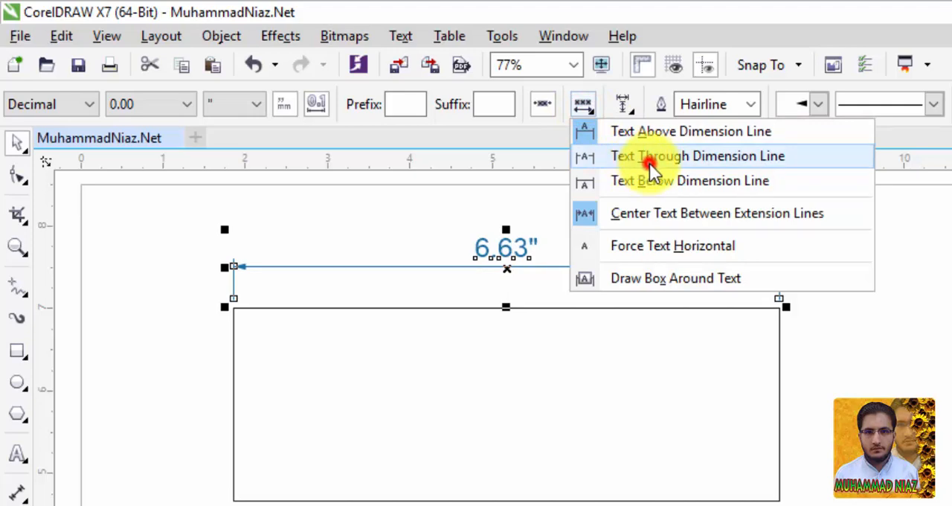
pyautogui.click(649, 157)
pyautogui.click(585, 110)
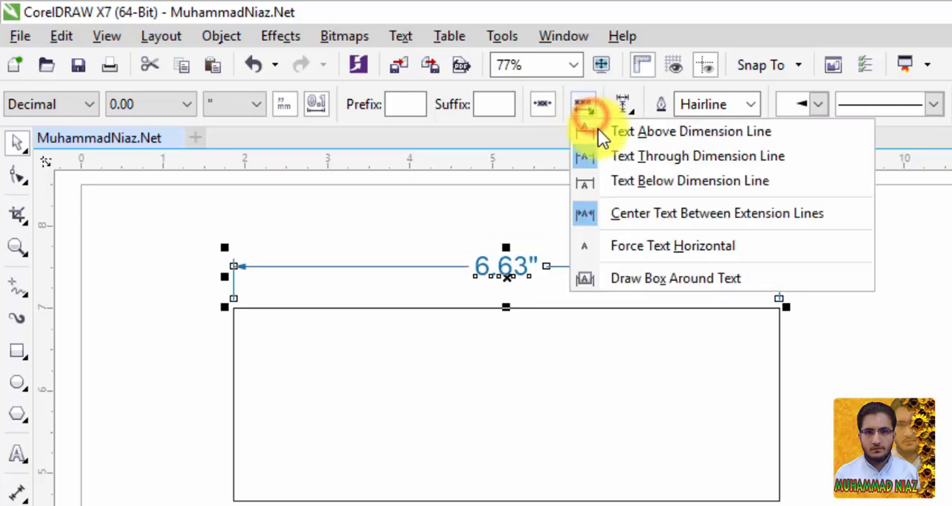
pyautogui.click(629, 180)
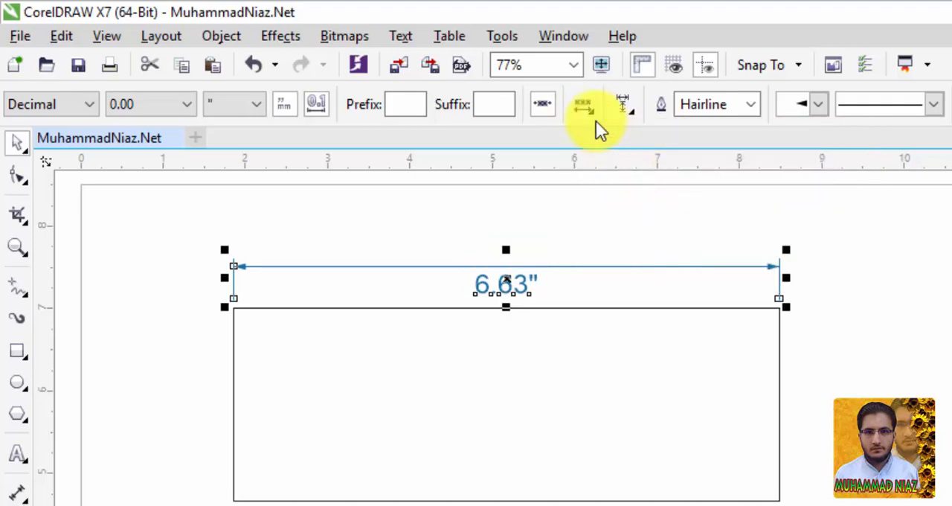
# Step: Switch the width dimension's text centering between extension lines off and back on, and force its text horizontal
pyautogui.click(584, 104)
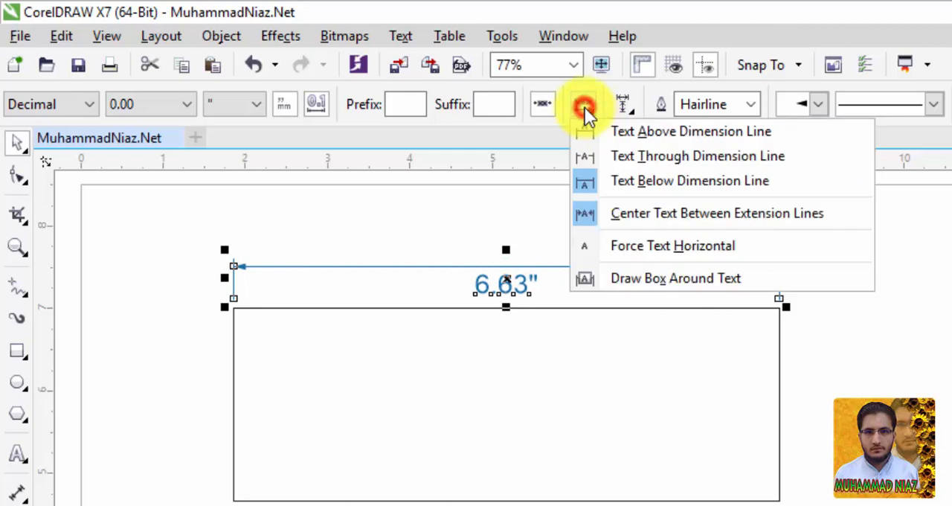
pyautogui.click(654, 223)
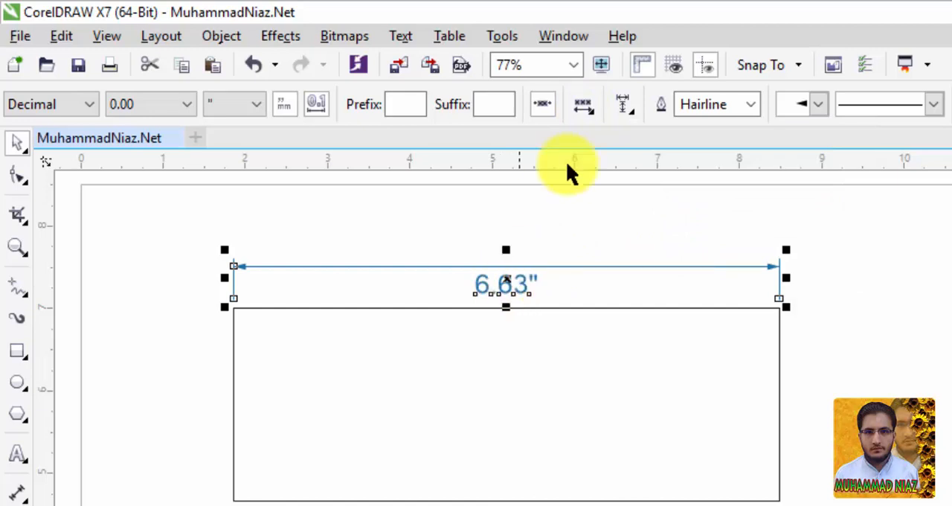
pyautogui.click(589, 112)
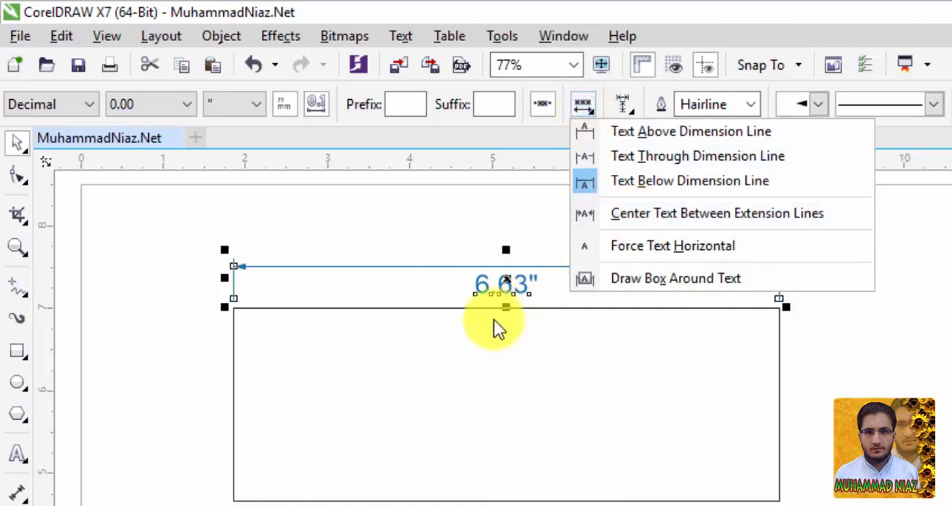
pyautogui.click(636, 215)
pyautogui.click(588, 108)
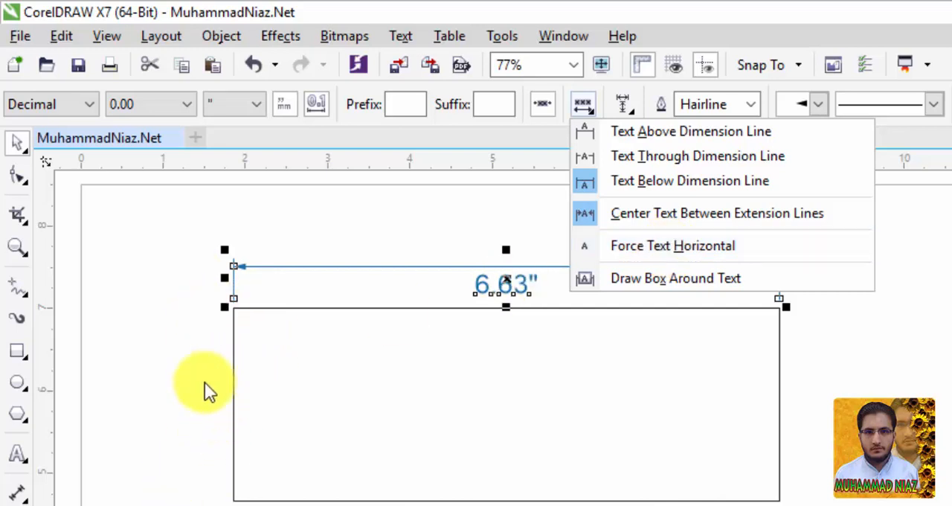
pyautogui.click(598, 251)
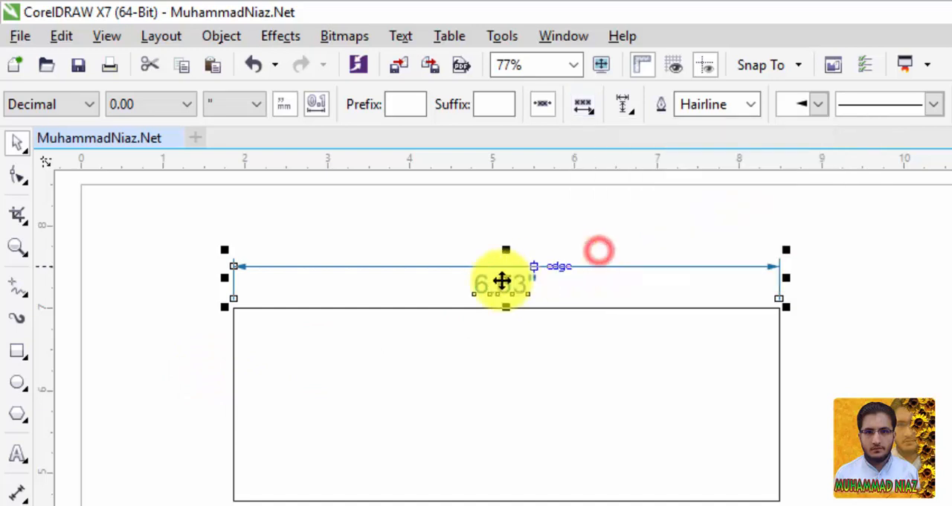
# Step: Add a parallel dimension for the rectangle's height, placed directly on its left edge
pyautogui.click(17, 492)
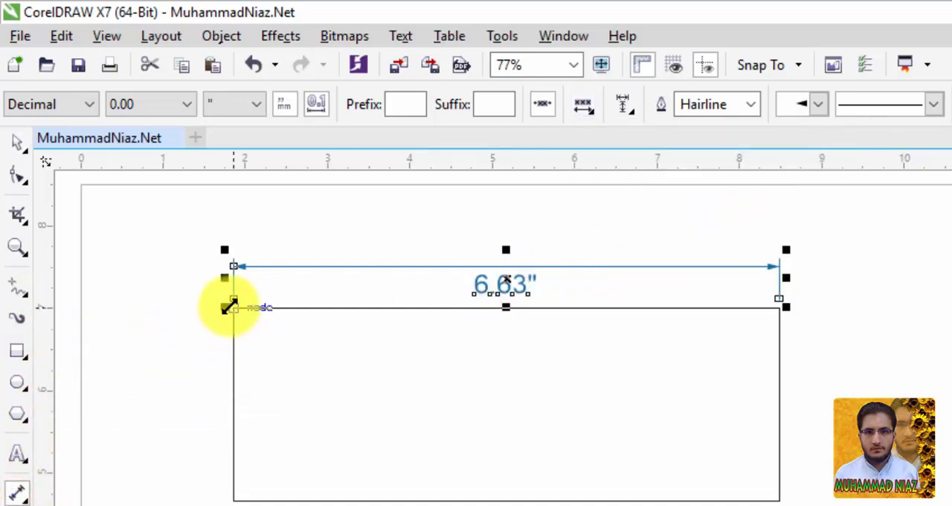
pyautogui.press('Escape')
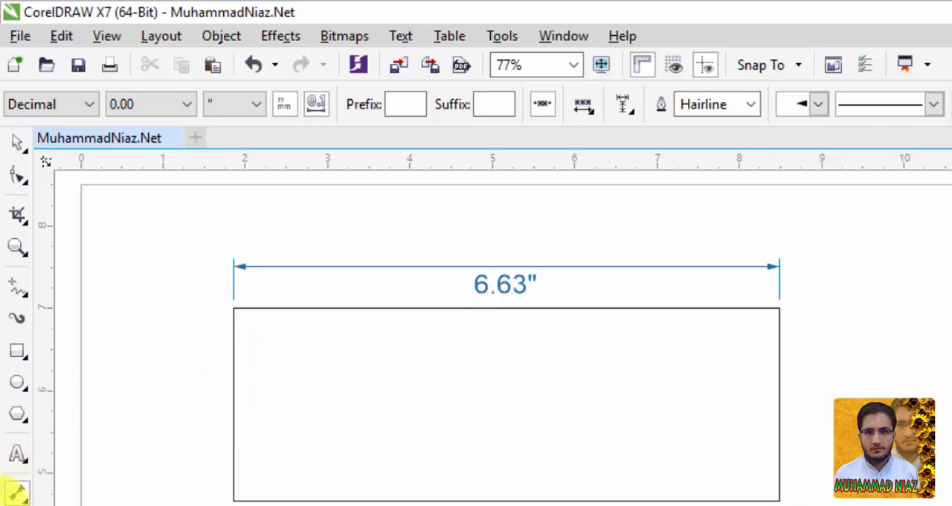
pyautogui.click(233, 307)
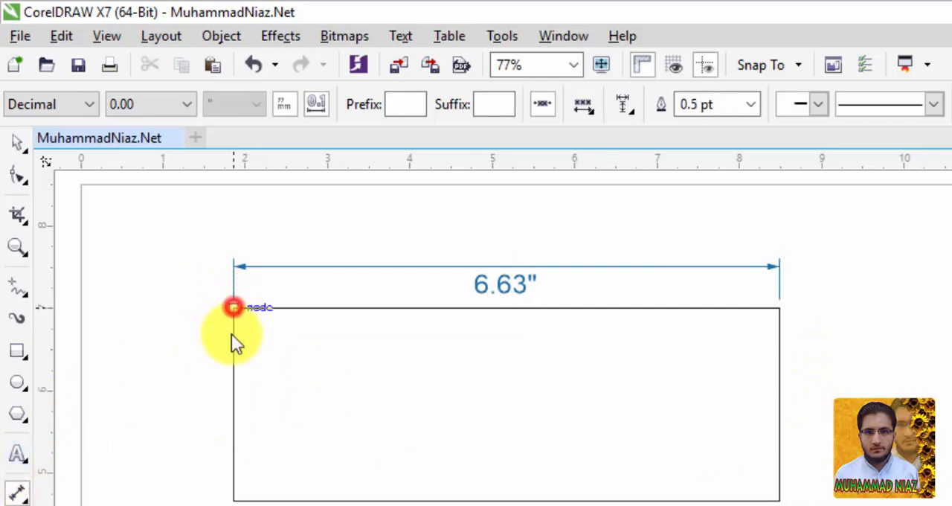
pyautogui.click(233, 499)
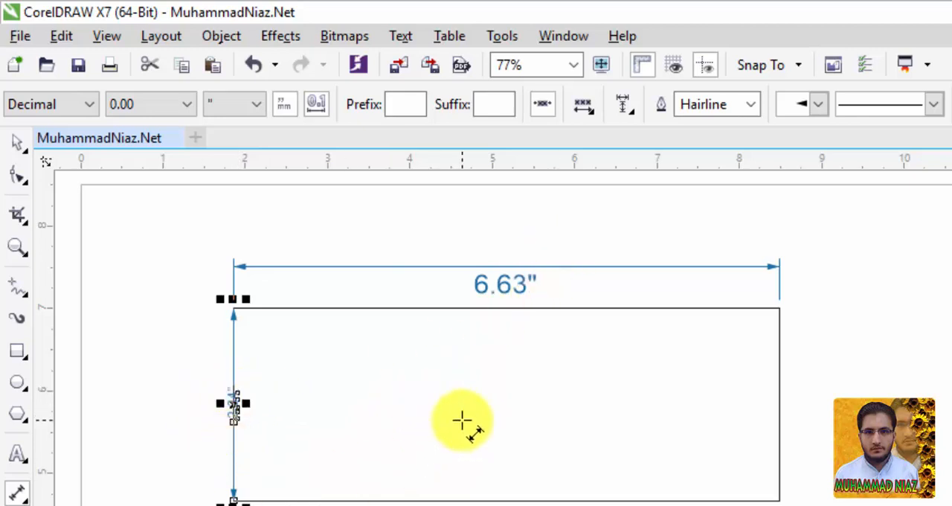
pyautogui.press('Escape')
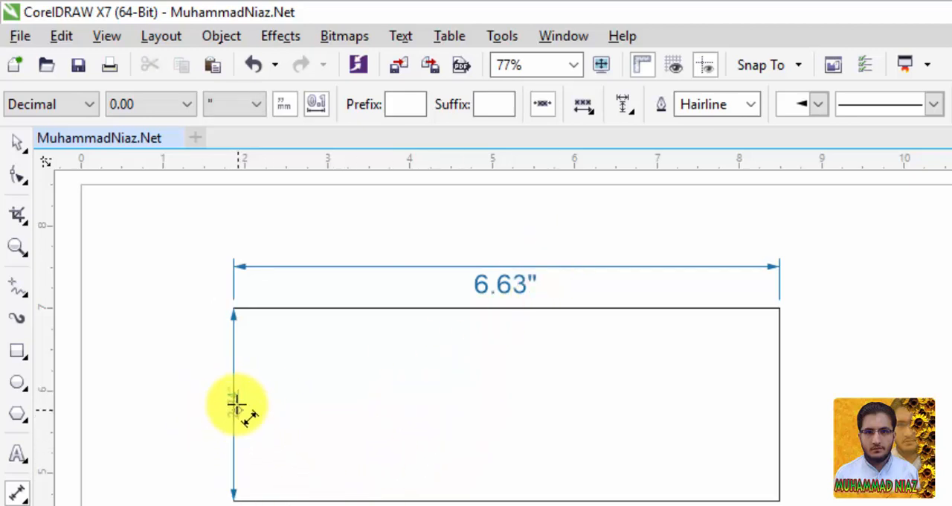
# Step: Force the height dimension's text horizontal and deselect the dimension
pyautogui.click(232, 467)
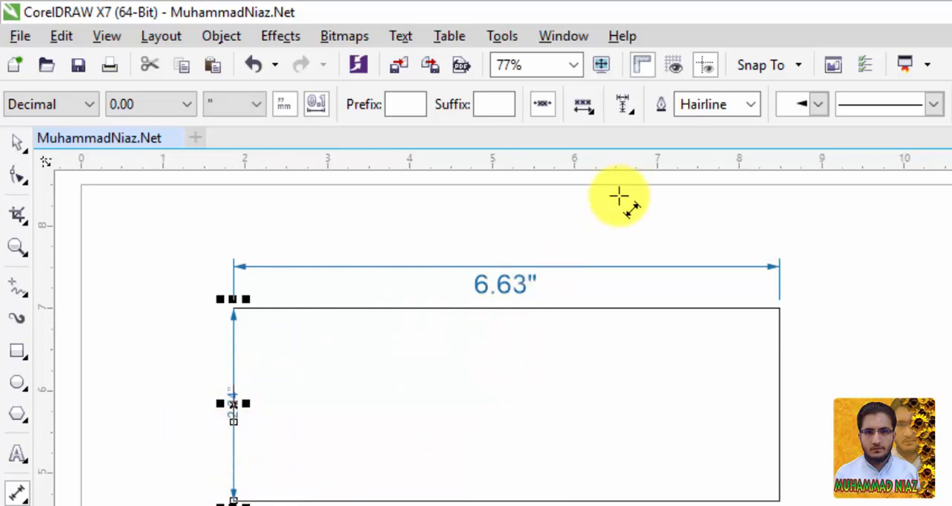
pyautogui.click(623, 106)
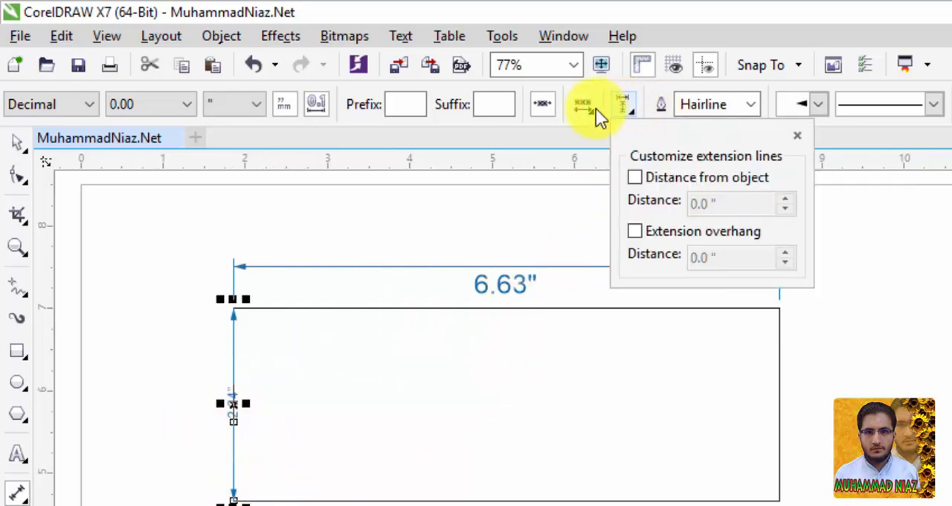
pyautogui.click(596, 108)
pyautogui.click(596, 108)
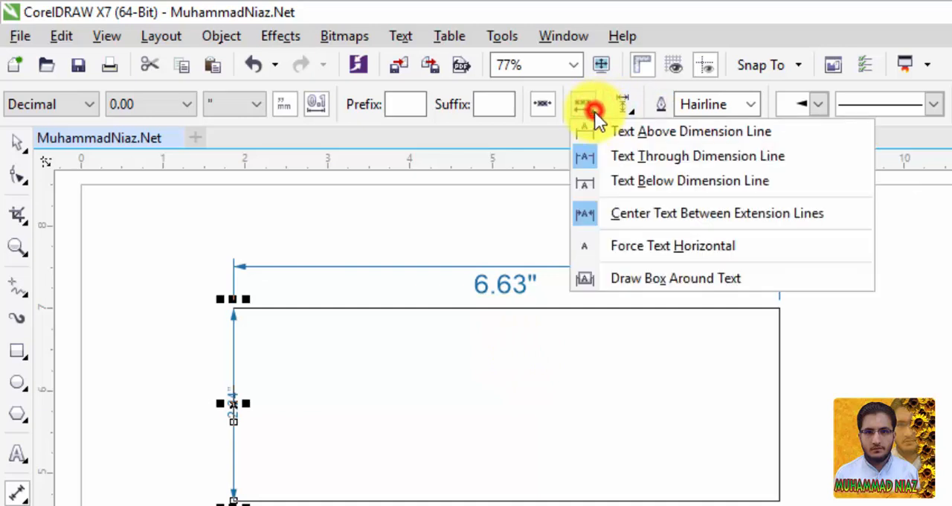
pyautogui.click(654, 248)
pyautogui.click(363, 417)
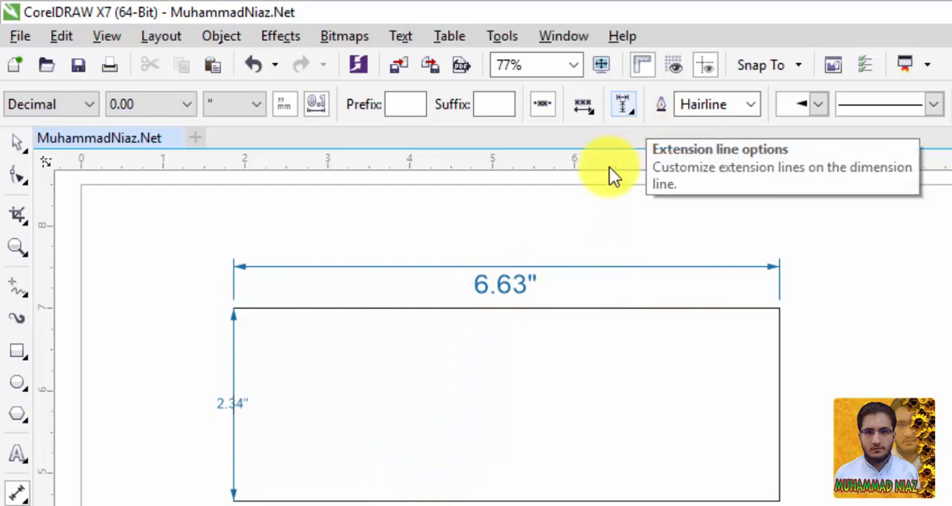
# Step: Set the width dimension's text to Text Through Dimension Line and draw a box around the text
pyautogui.click(573, 266)
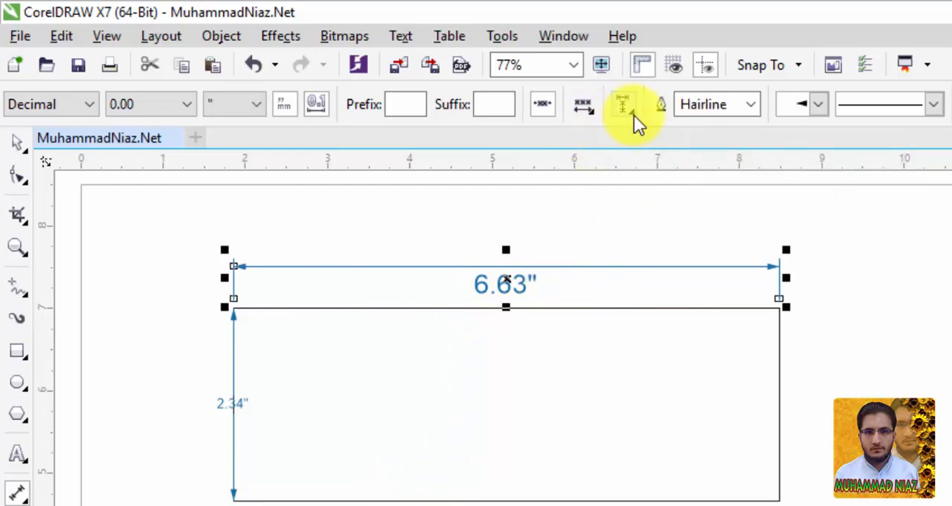
pyautogui.click(591, 112)
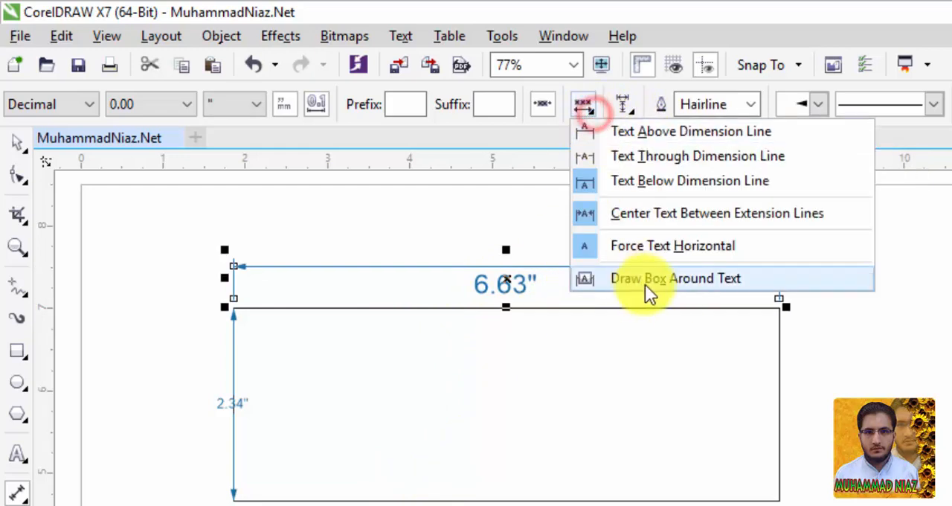
pyautogui.click(636, 154)
pyautogui.click(584, 113)
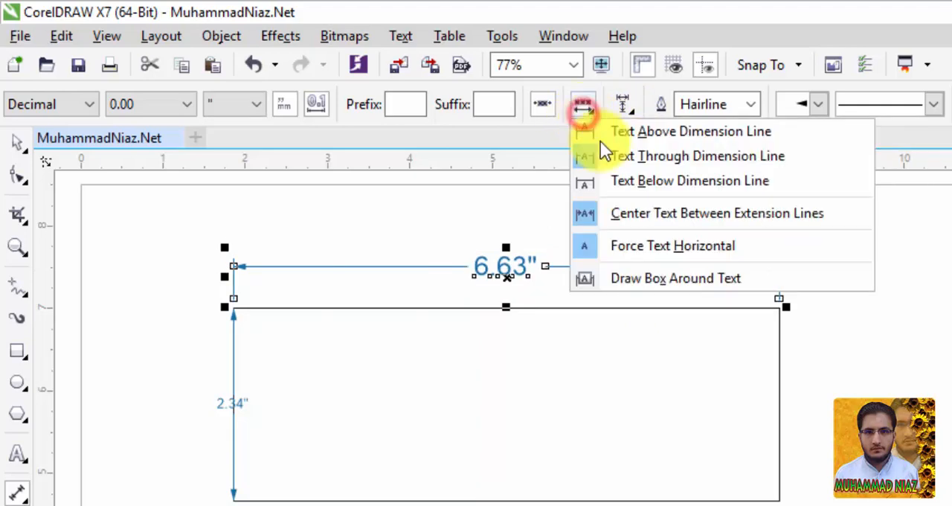
pyautogui.click(649, 285)
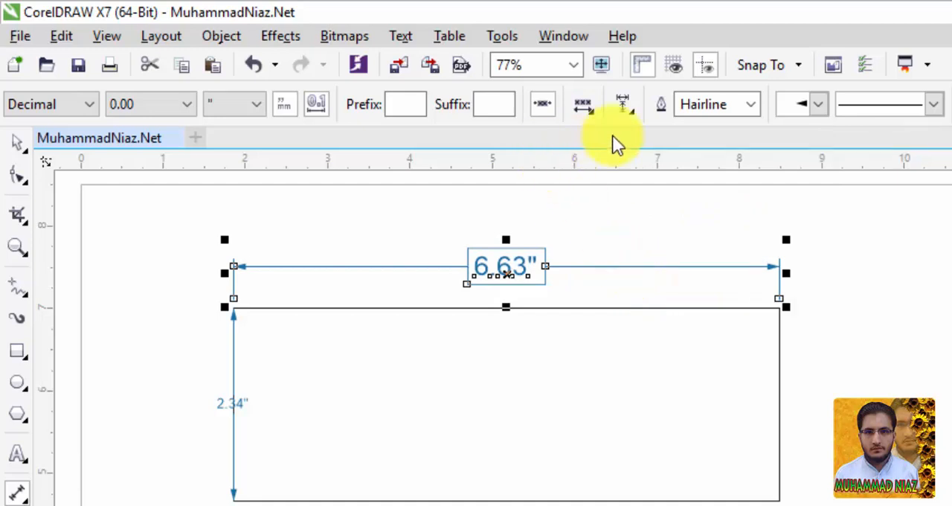
# Step: Enable Distance from object for the width dimension's extension lines, trying distances of 0.4 and 1.0 inches
pyautogui.click(634, 108)
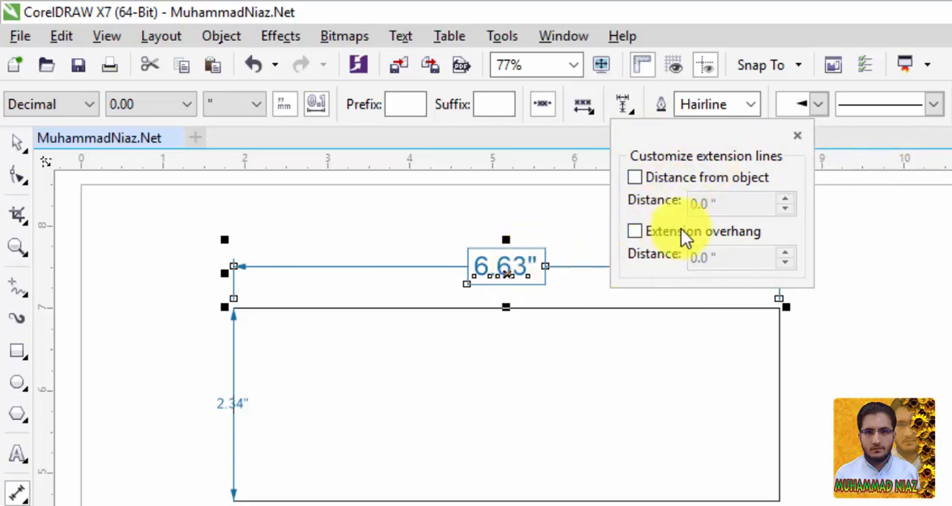
pyautogui.click(682, 180)
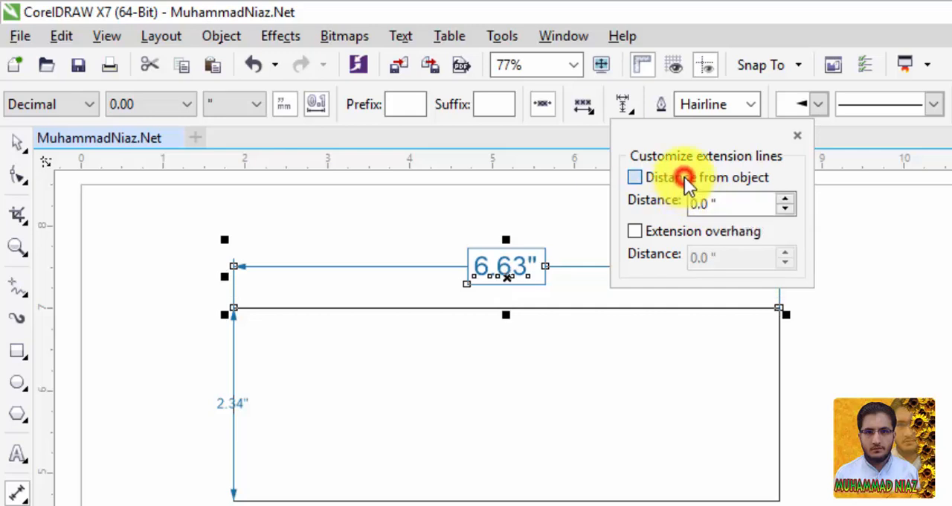
pyautogui.moveTo(734, 204); pyautogui.dragTo(665, 204)
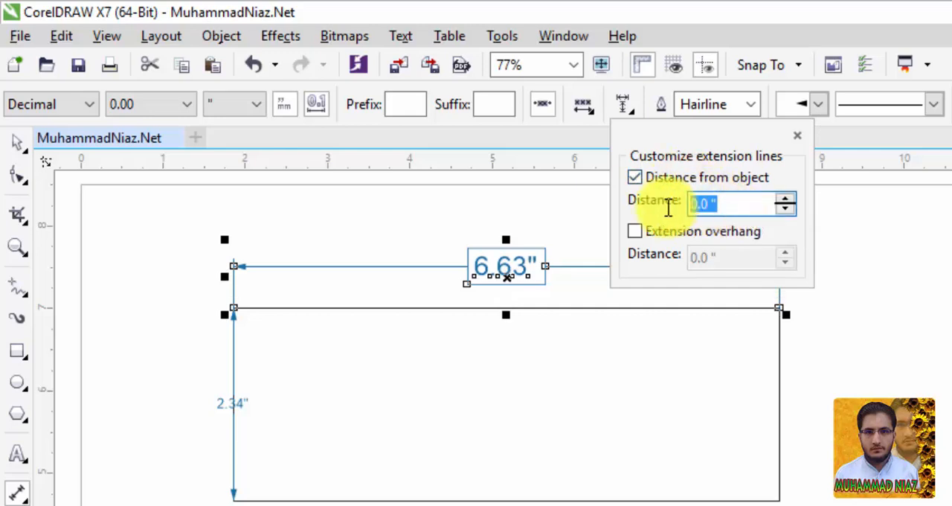
pyautogui.write('0.4')
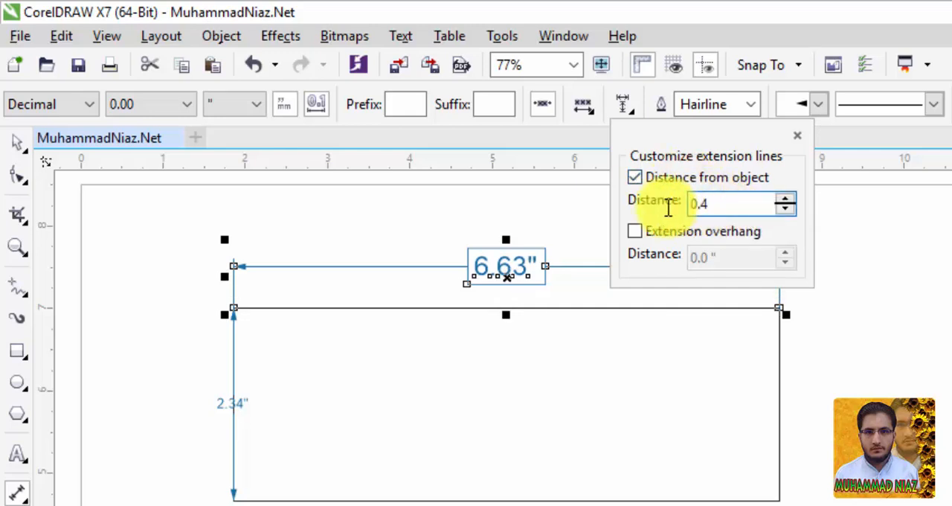
pyautogui.press('Return')
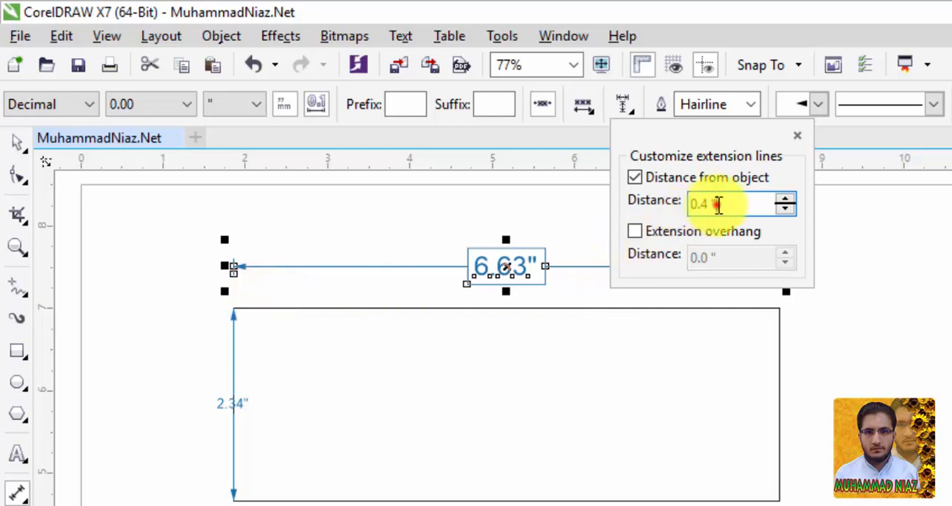
pyautogui.moveTo(718, 206); pyautogui.dragTo(680, 207)
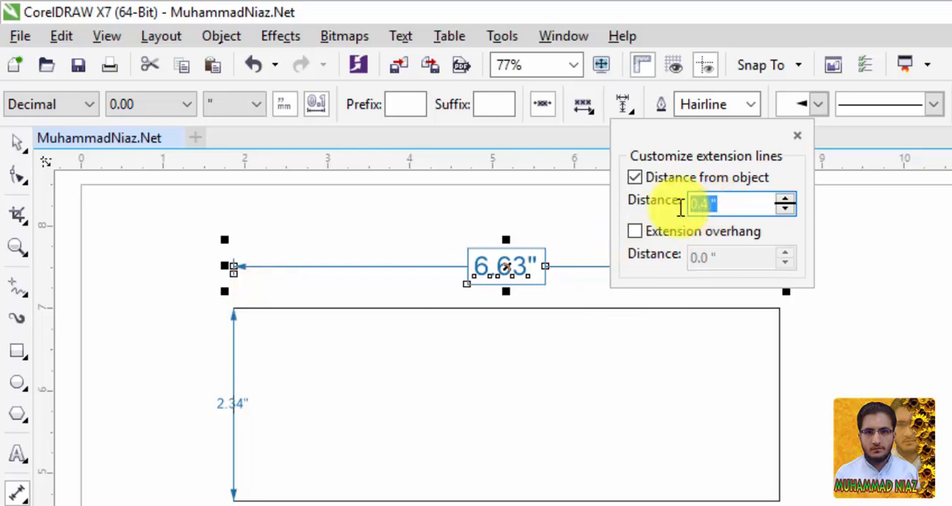
pyautogui.write('1')
pyautogui.press('Return')
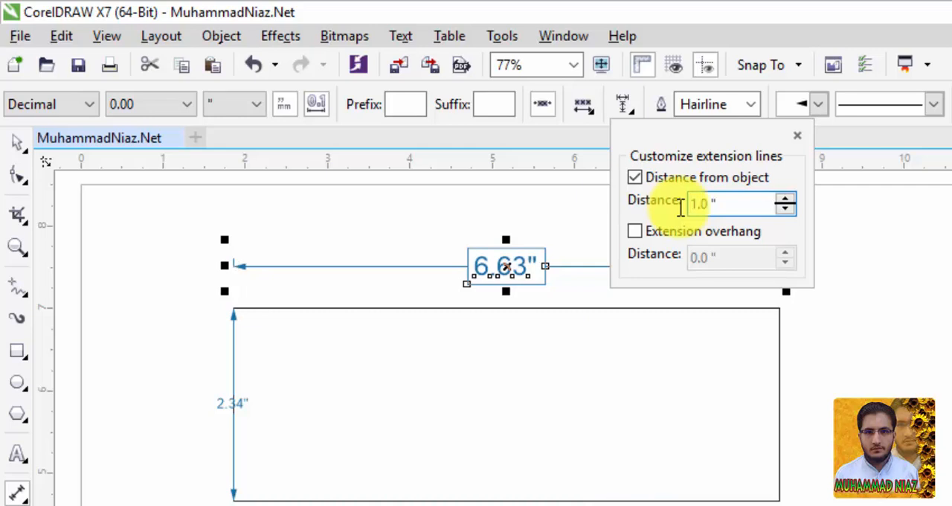
# Step: Reselect the width dimension and turn off its extension lines' custom distance from the object
pyautogui.click(231, 264)
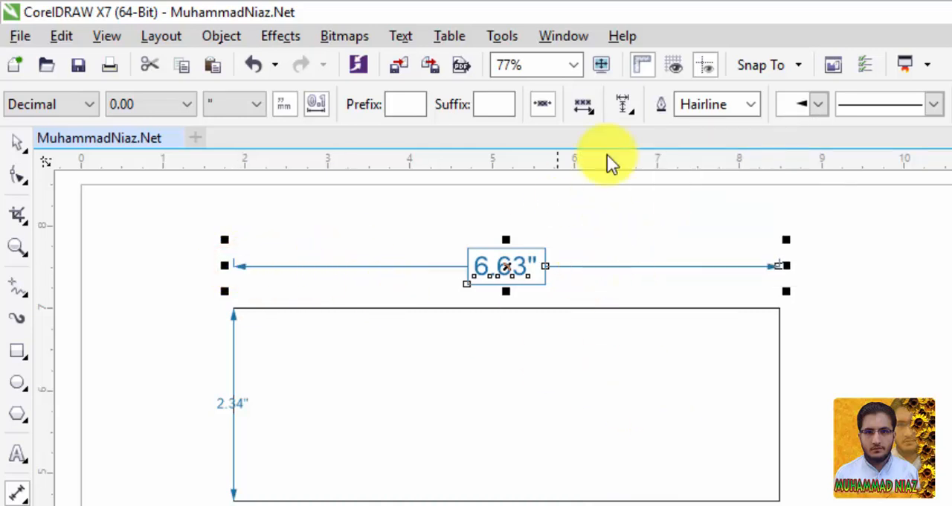
pyautogui.click(578, 308)
pyautogui.click(590, 266)
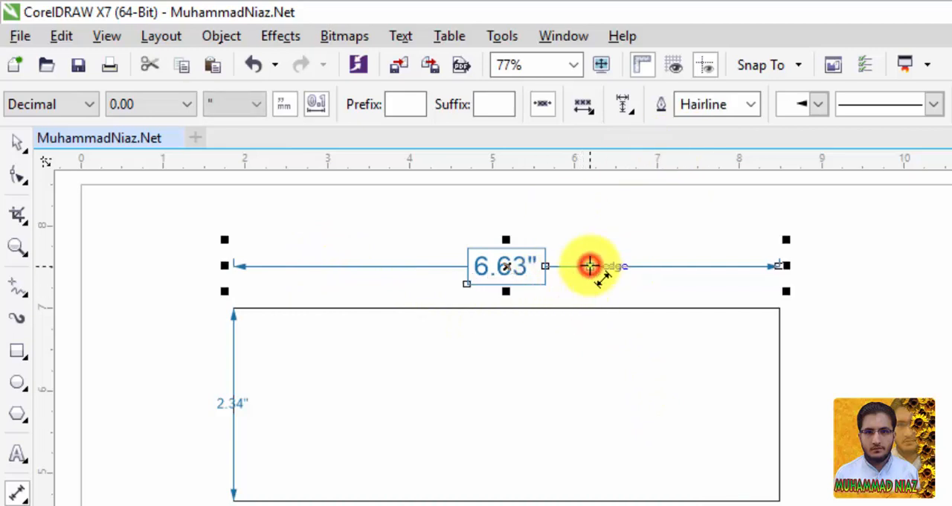
pyautogui.click(630, 106)
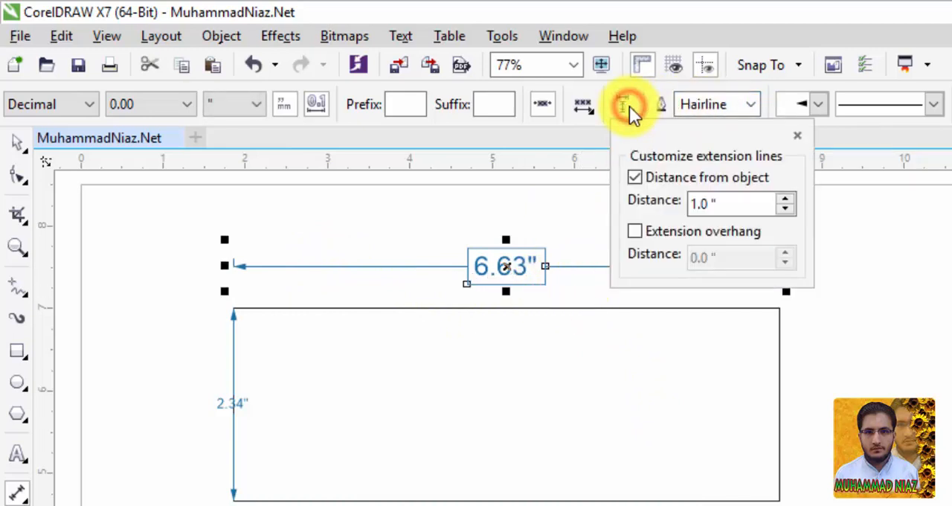
pyautogui.click(662, 181)
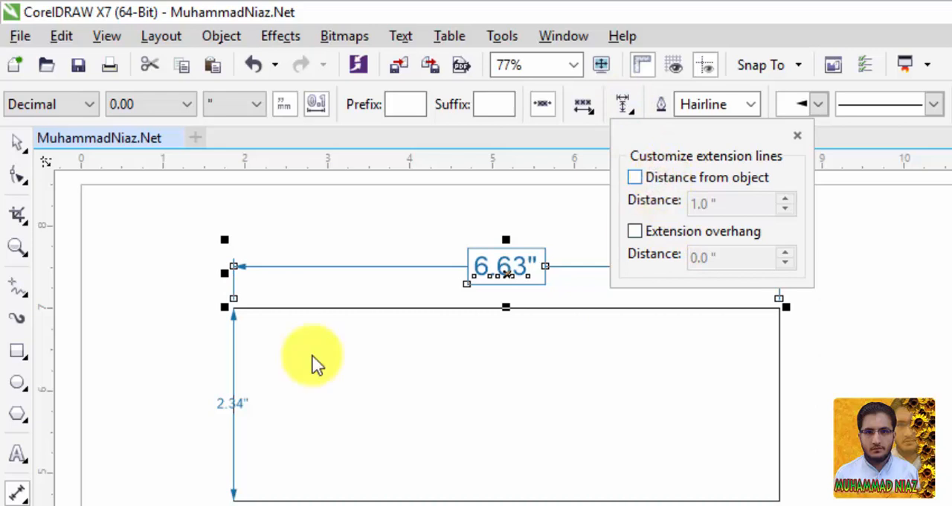
# Step: Try a 2.0 inch extension overhang on the width dimension's extension lines and turn the overhang off again
pyautogui.click(674, 234)
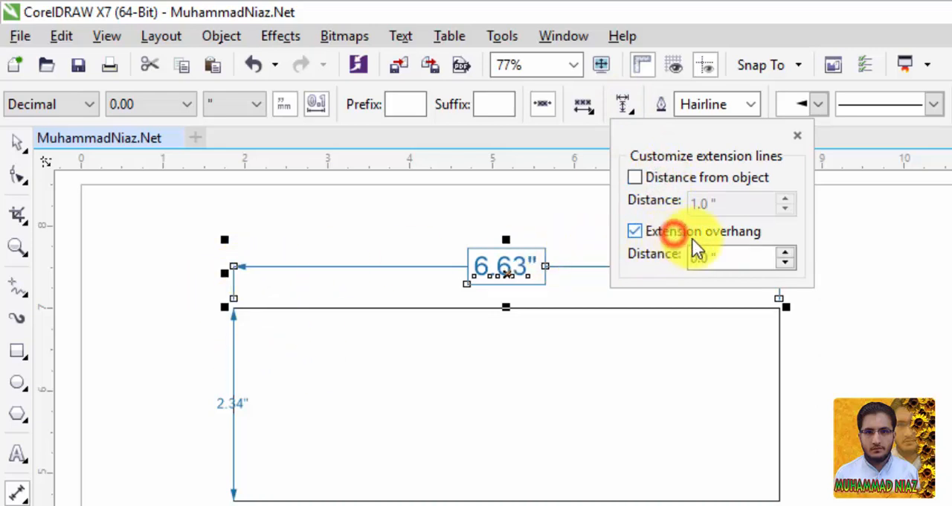
pyautogui.moveTo(740, 255); pyautogui.dragTo(668, 254)
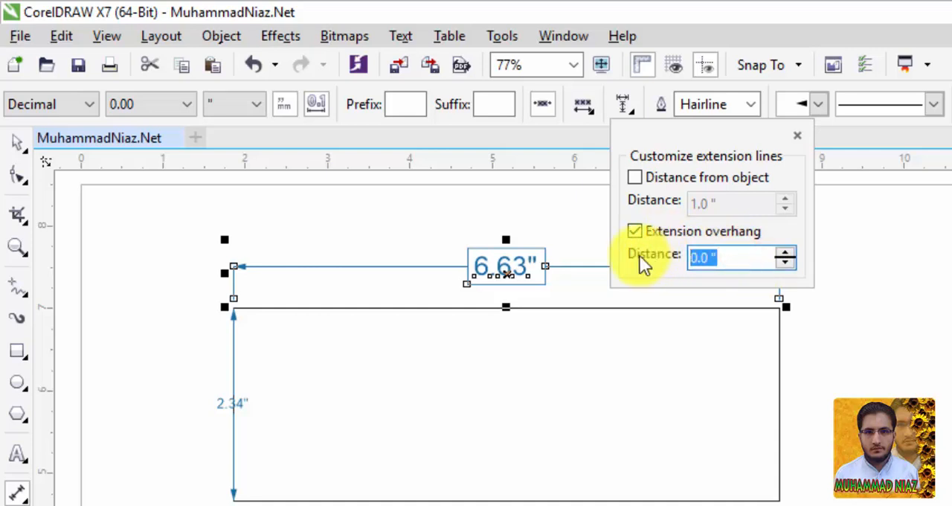
pyautogui.write('2')
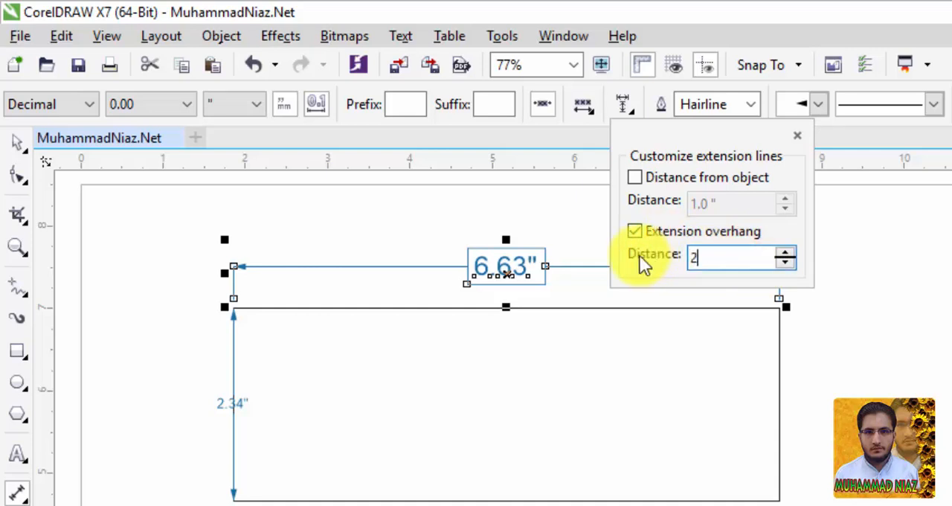
pyautogui.press('Return')
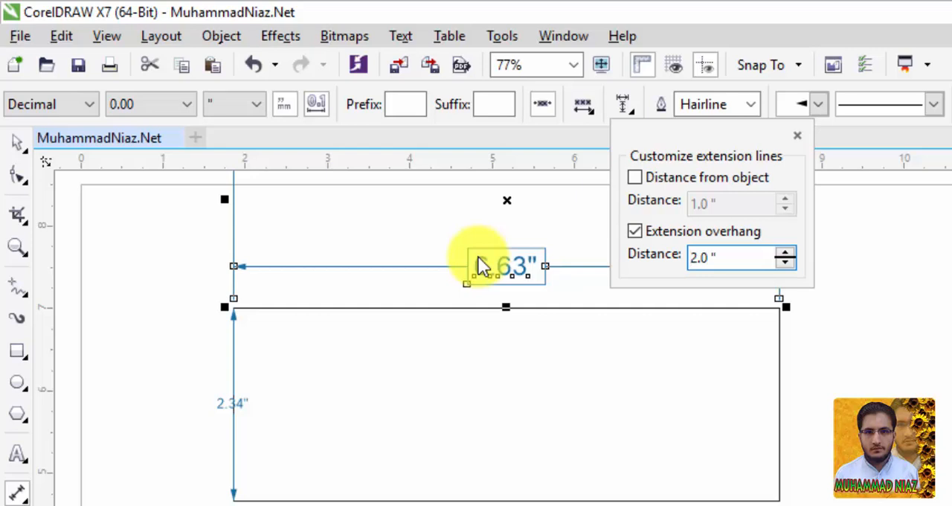
pyautogui.click(711, 234)
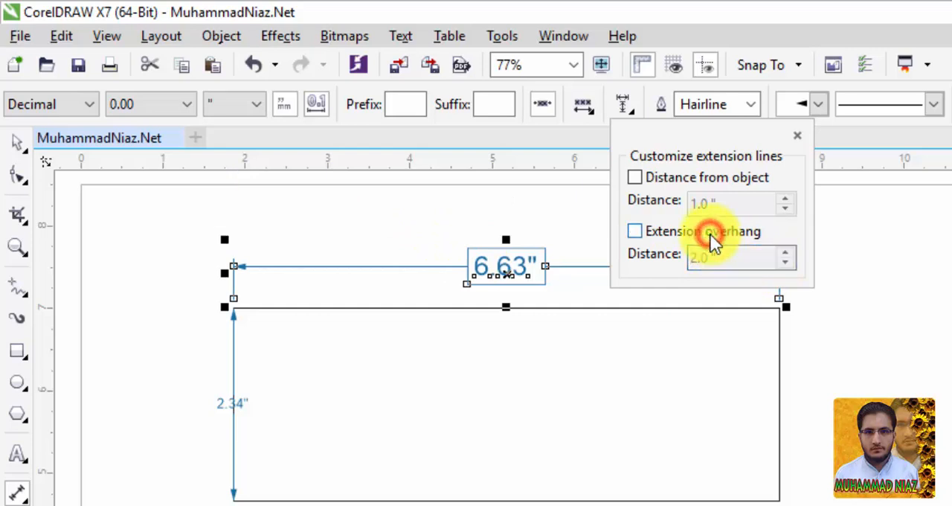
pyautogui.click(803, 8)
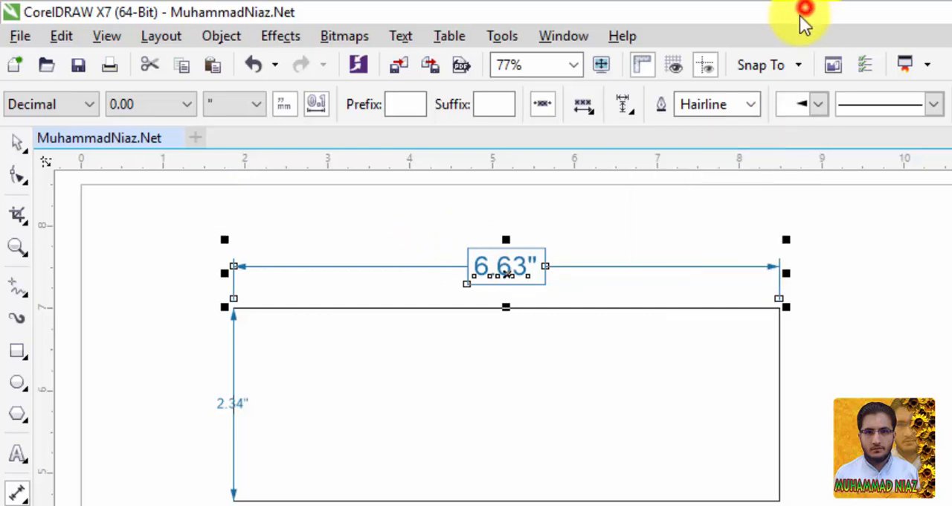
# Step: Set the width dimension's outline width to 3.0 pt and remove the box around its text
pyautogui.click(757, 108)
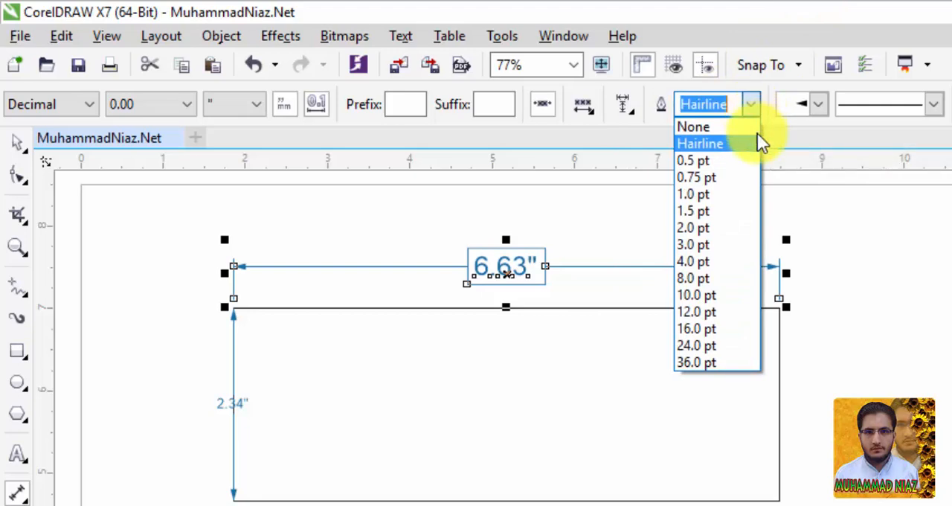
pyautogui.click(720, 246)
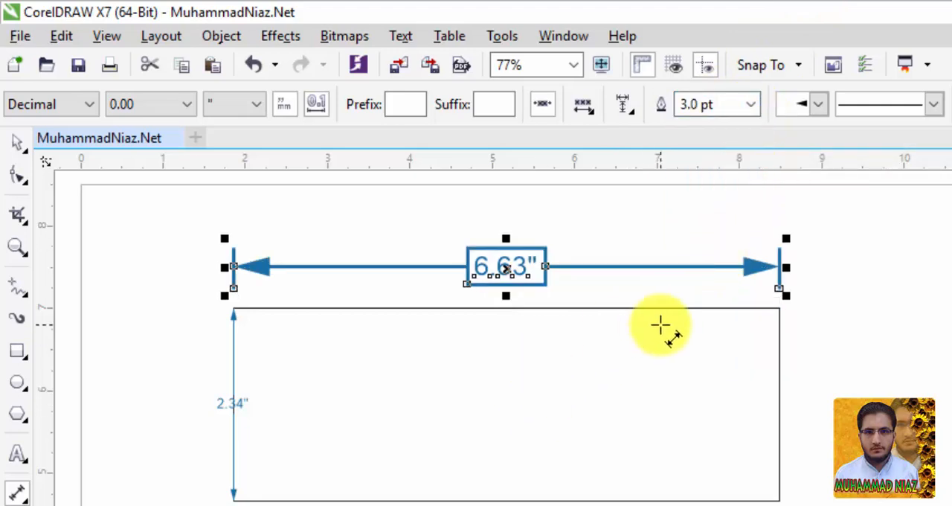
pyautogui.click(595, 116)
pyautogui.click(638, 279)
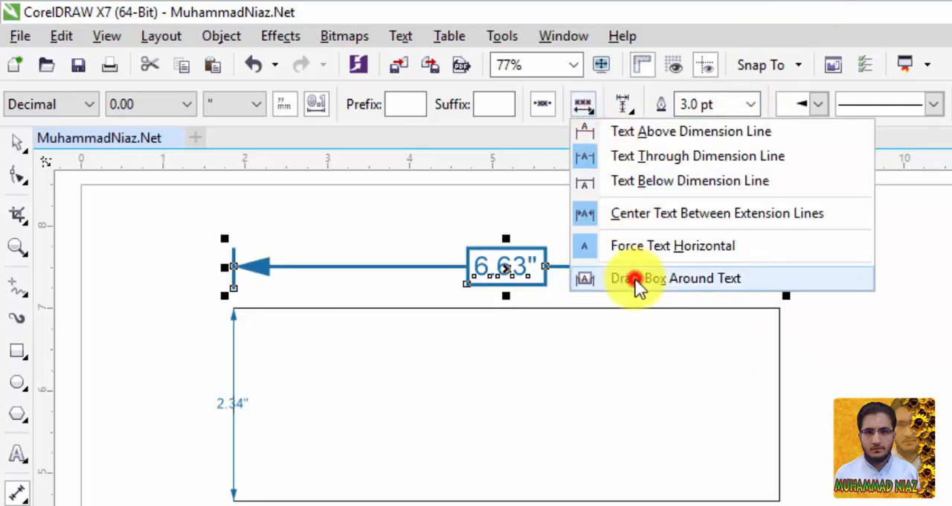
# Step: Set the width dimension's outline width to 2.0 pt
pyautogui.click(740, 108)
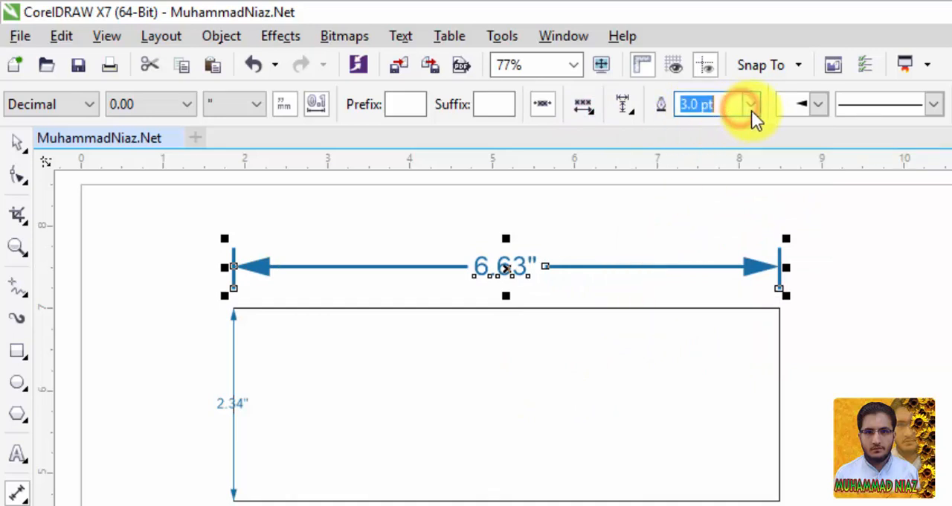
pyautogui.click(751, 110)
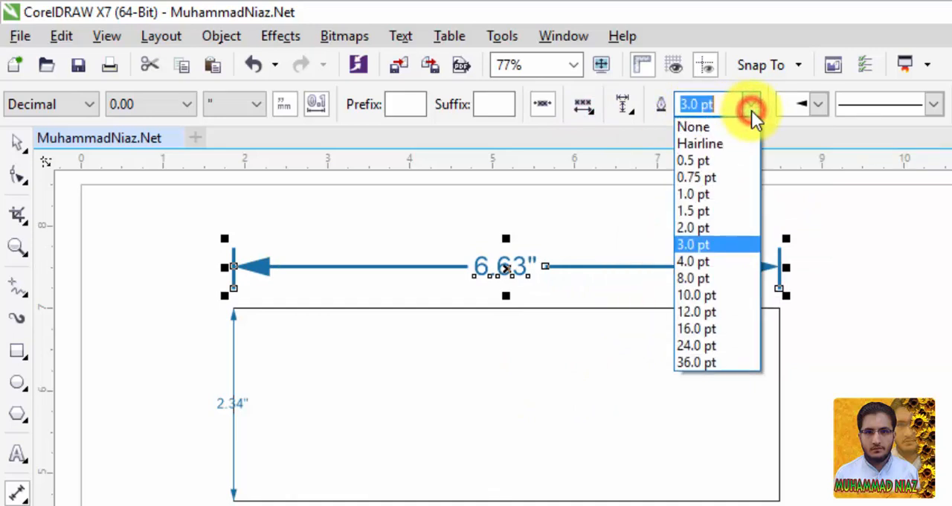
pyautogui.click(732, 228)
# Step: Try two other arrowhead shapes on the width dimension and settle on the solid arrow with a bar at its tip
pyautogui.click(816, 104)
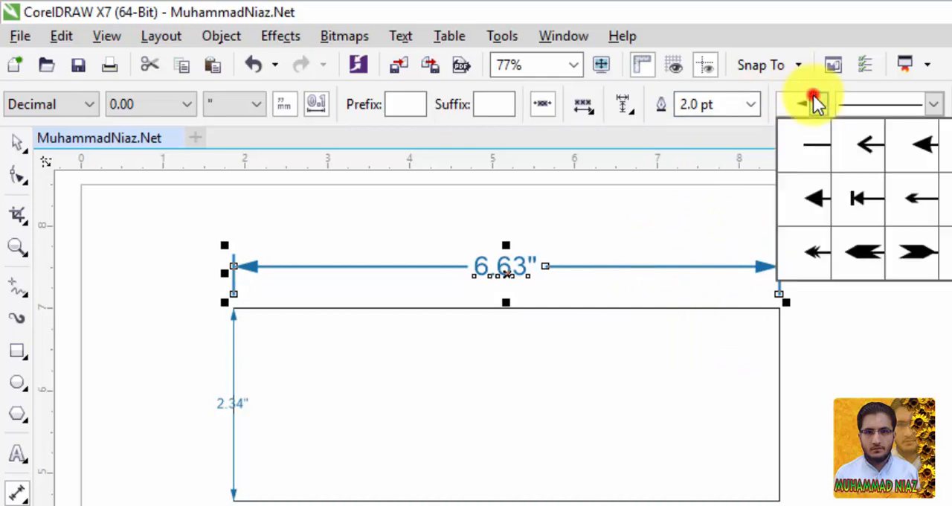
pyautogui.click(920, 260)
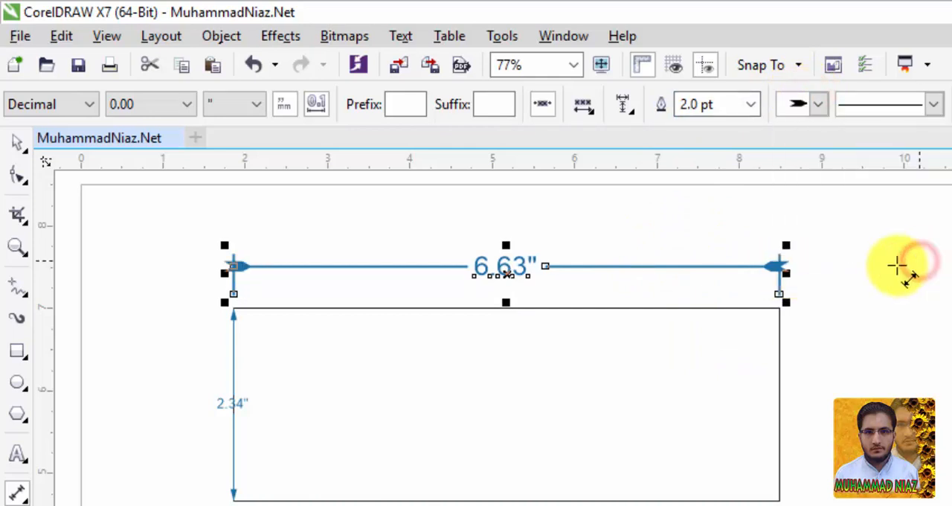
pyautogui.click(818, 112)
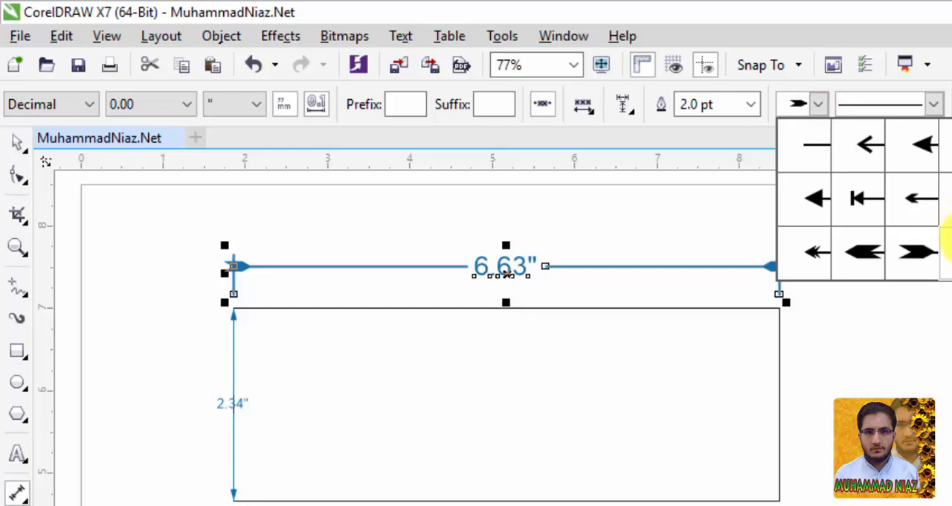
pyautogui.click(949, 245)
pyautogui.click(811, 110)
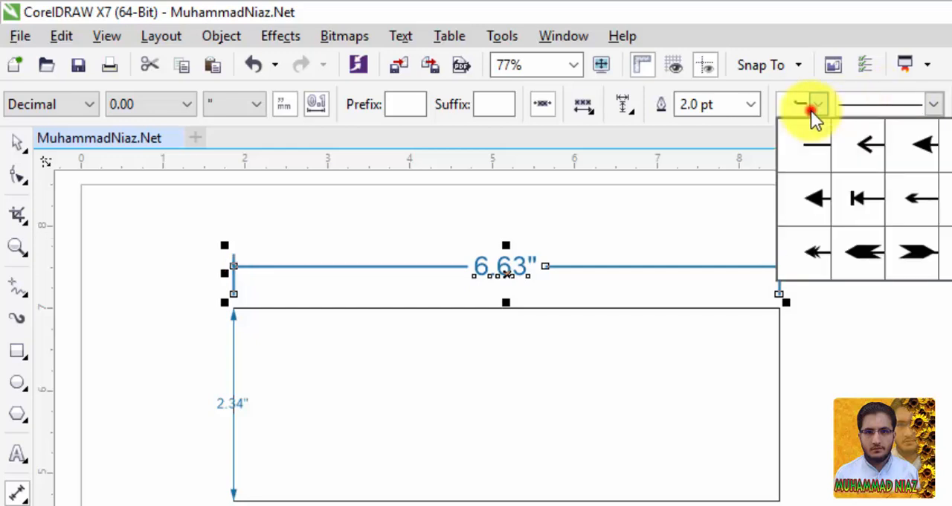
pyautogui.click(869, 200)
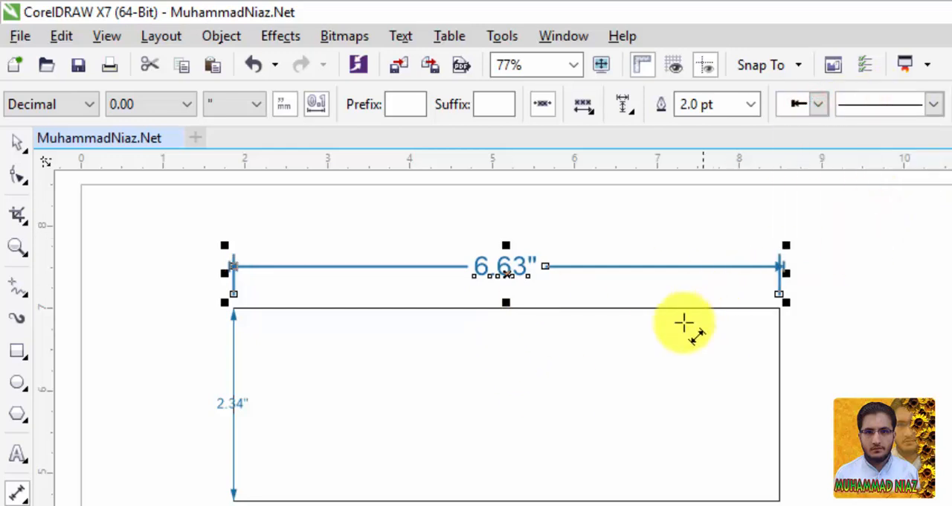
# Step: Try a dotted and a short-dashed line style on the width dimension and settle on the long-dashed style
pyautogui.click(943, 105)
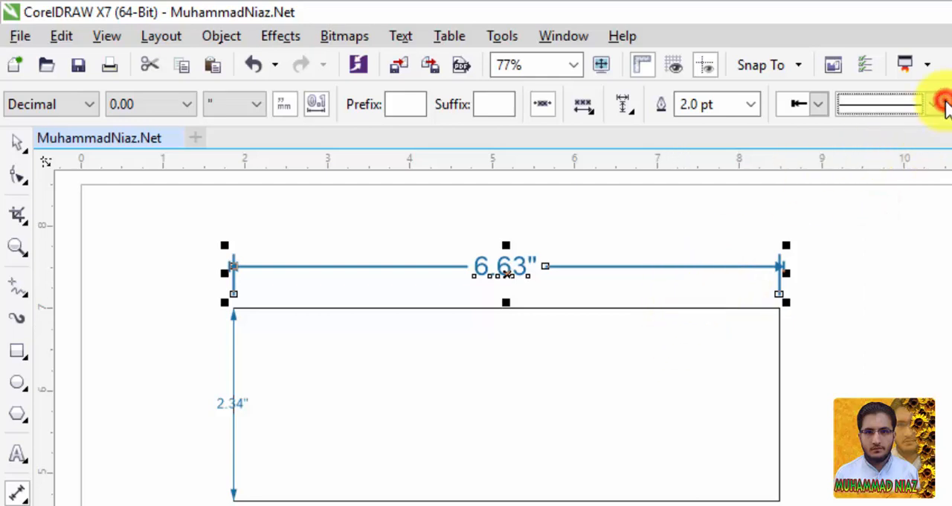
pyautogui.click(943, 105)
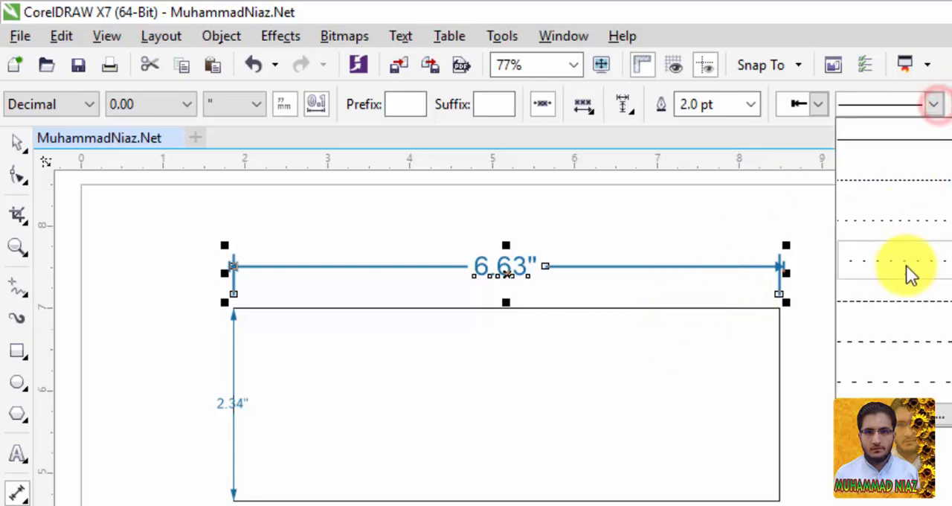
pyautogui.click(906, 195)
pyautogui.click(931, 105)
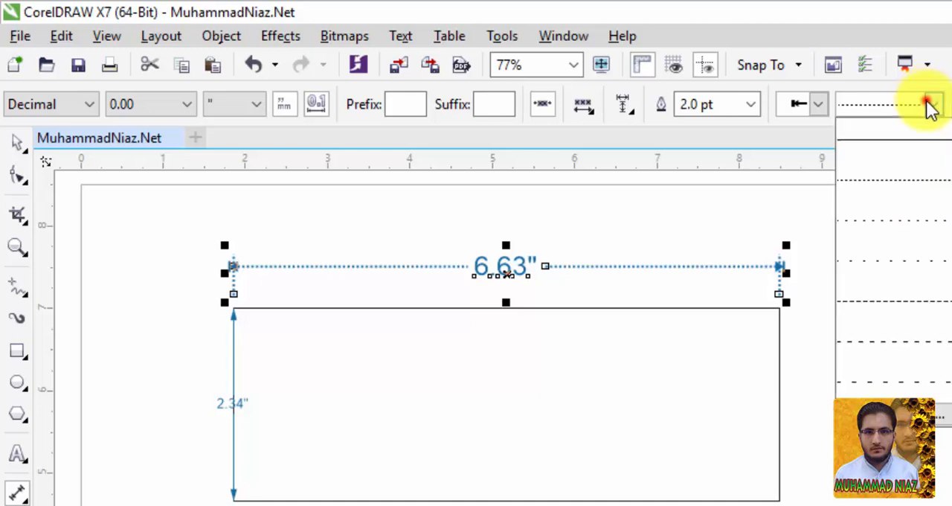
pyautogui.click(876, 344)
pyautogui.click(937, 108)
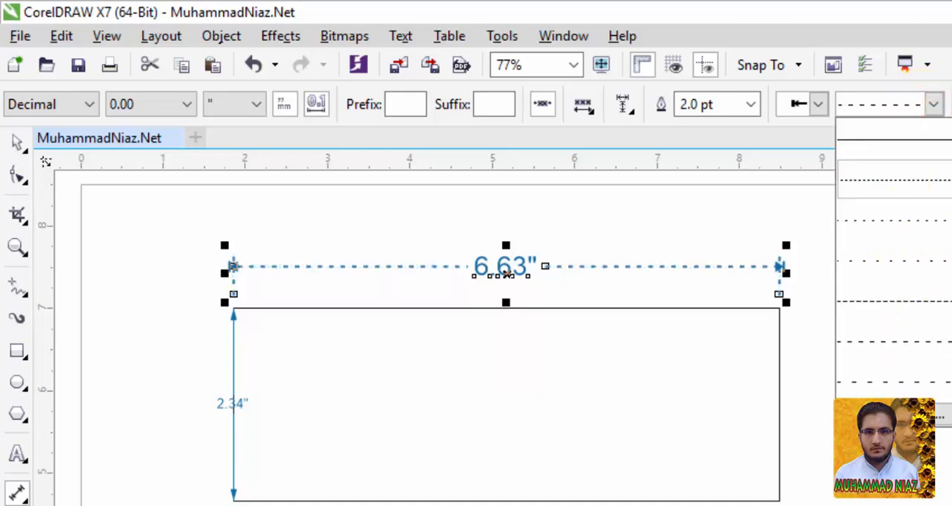
pyautogui.click(939, 272)
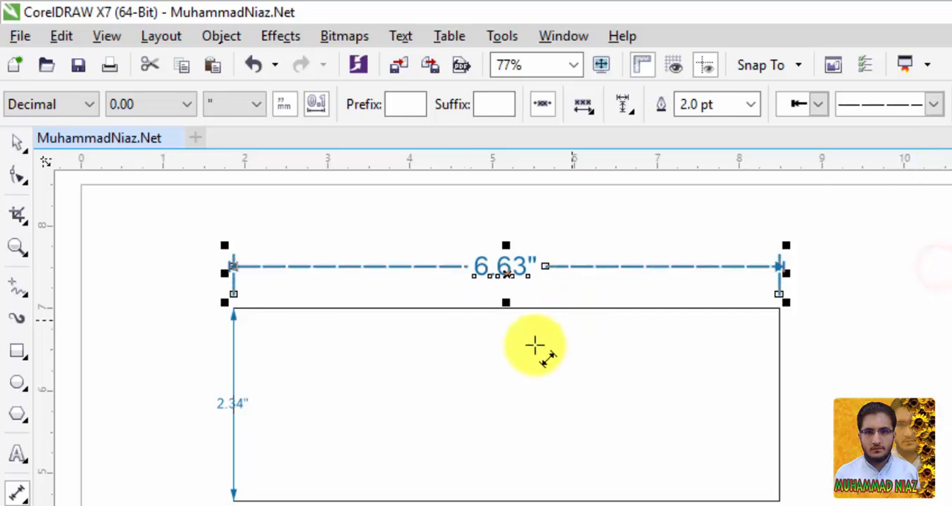
# Step: Deselect the width dimension and choose the Parallel Dimension tool again
pyautogui.click(870, 381)
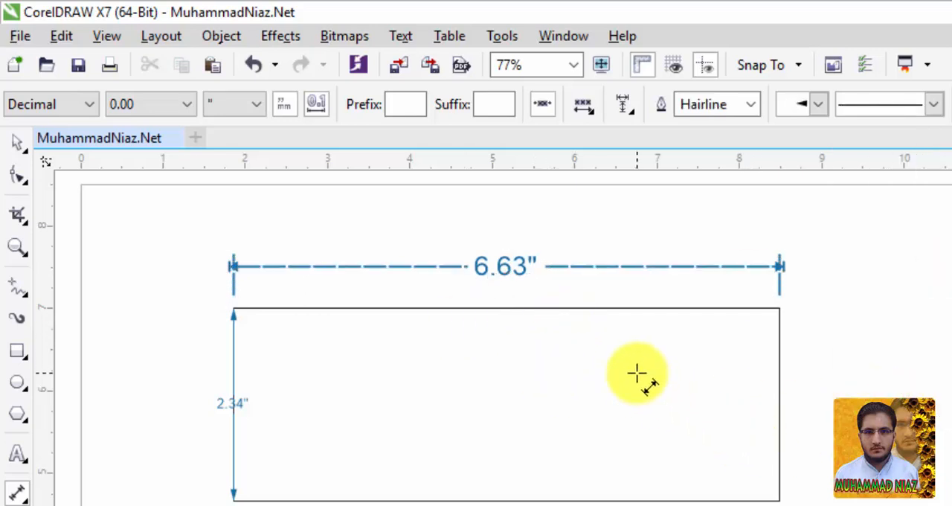
pyautogui.click(28, 500)
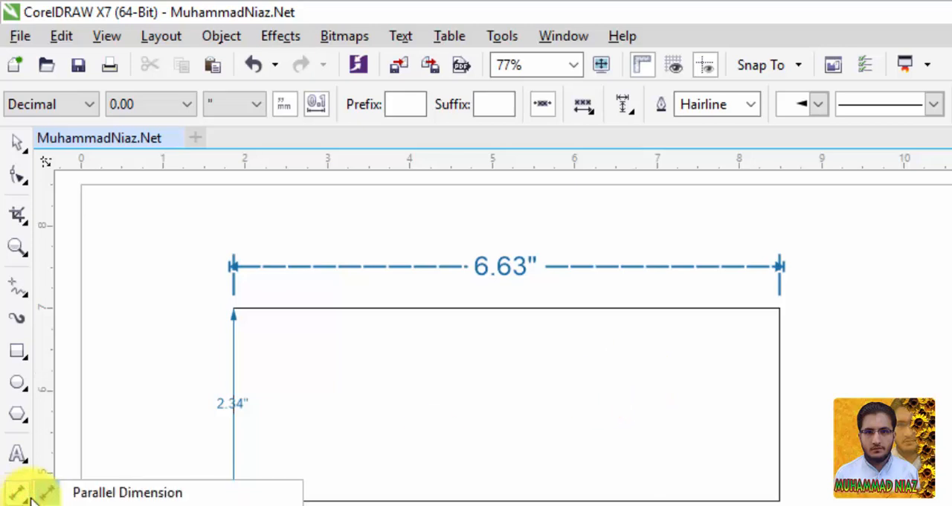
pyautogui.click(175, 495)
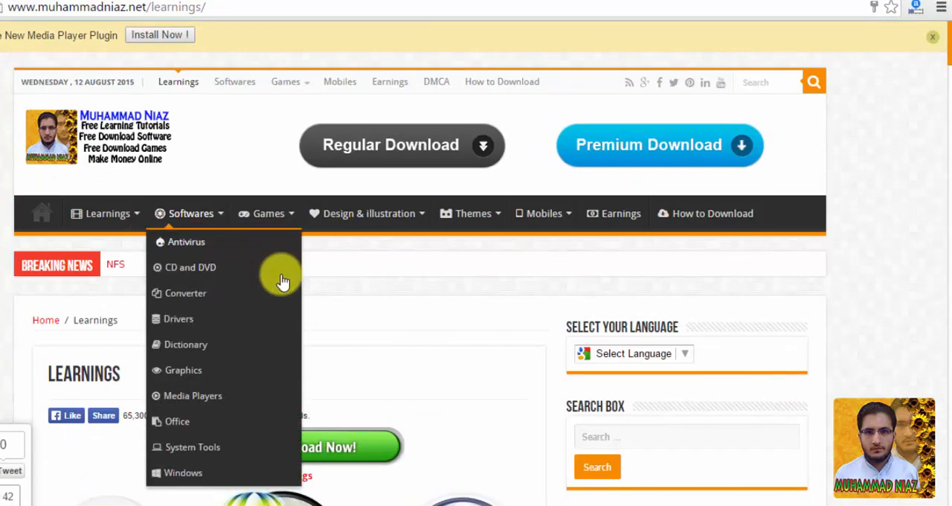
# Step: Switch to the tutorial website in the browser and look through its Learnings page for the available courses and social network links
pyautogui.scroll(-5, 290, 282)
pyautogui.scroll(-5, 296, 283)
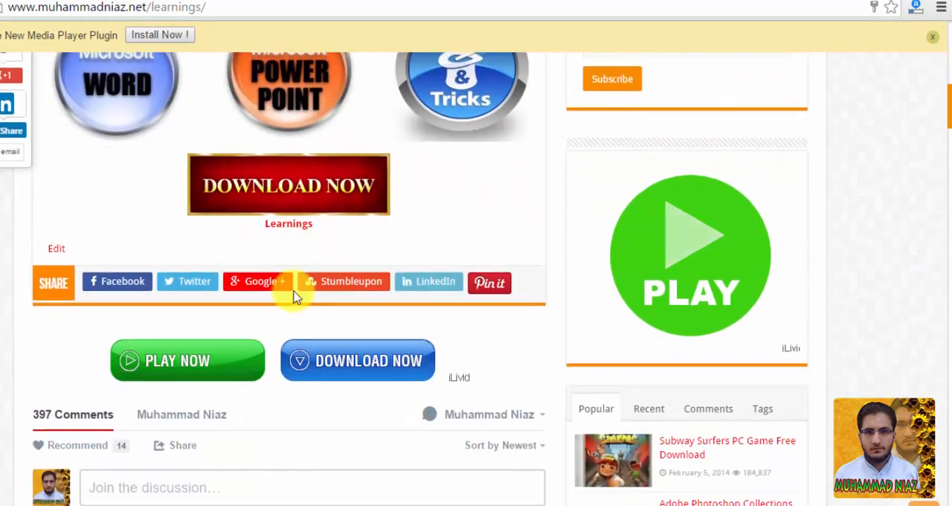
pyautogui.scroll(7, 298, 293)
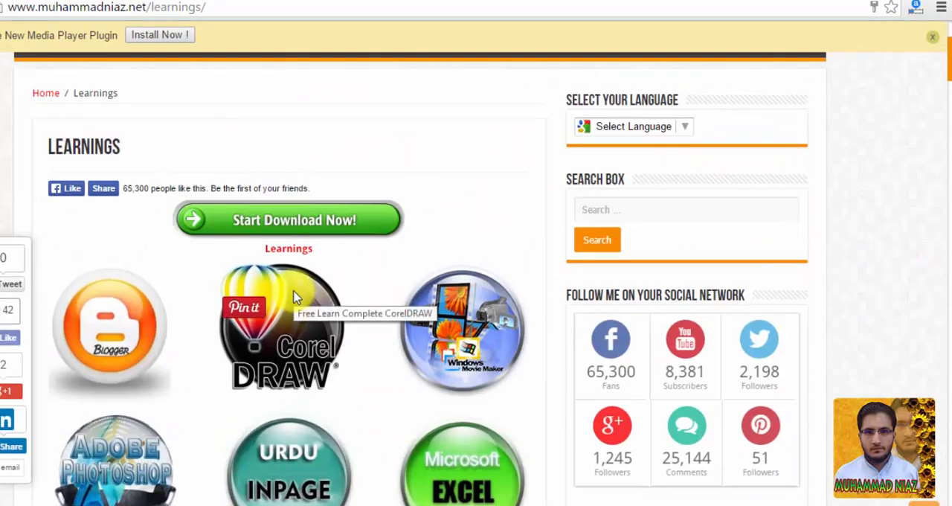
pyautogui.scroll(3, 549, 393)
pyautogui.scroll(-1, 549, 393)
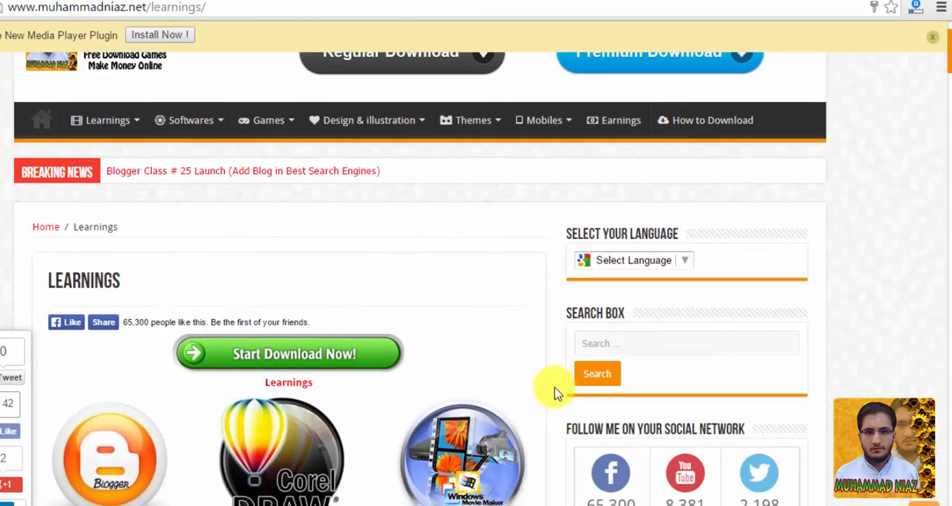
pyautogui.scroll(-3, 558, 394)
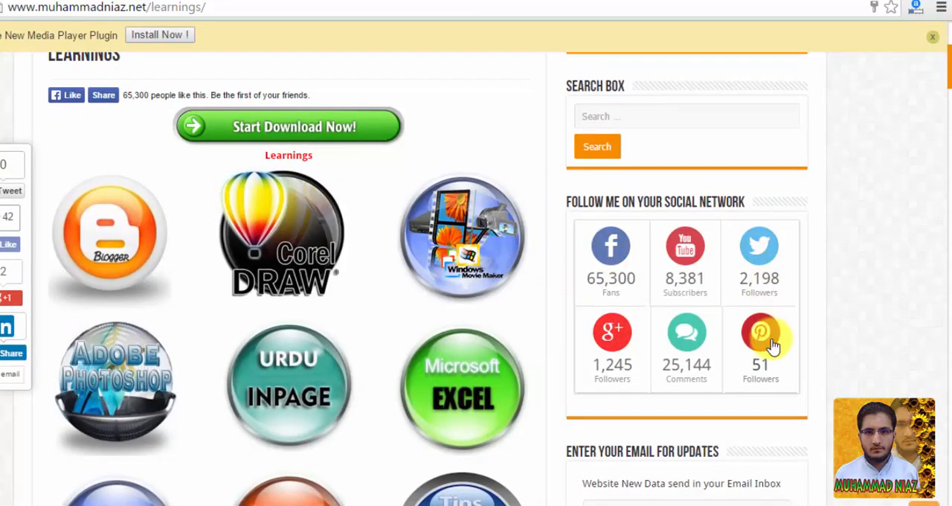
pyautogui.scroll(4, 331, 331)
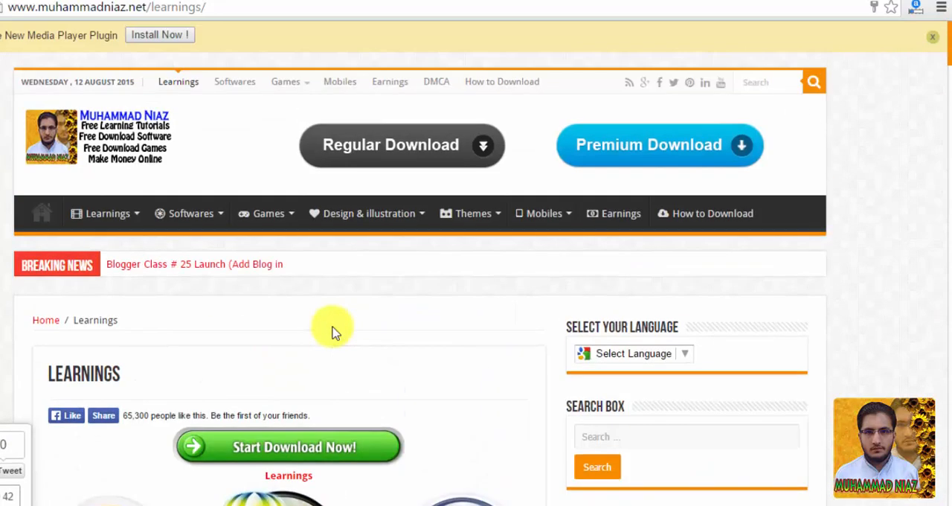